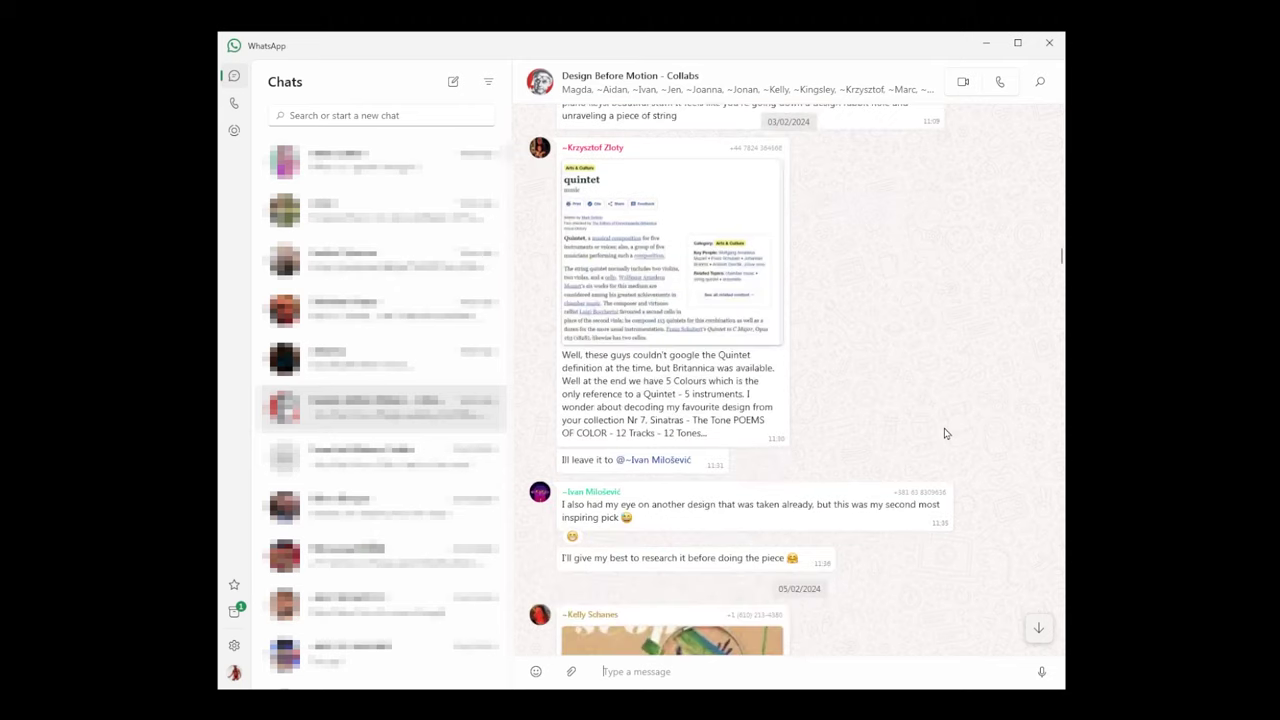
scroll(946, 433, "down", 4)
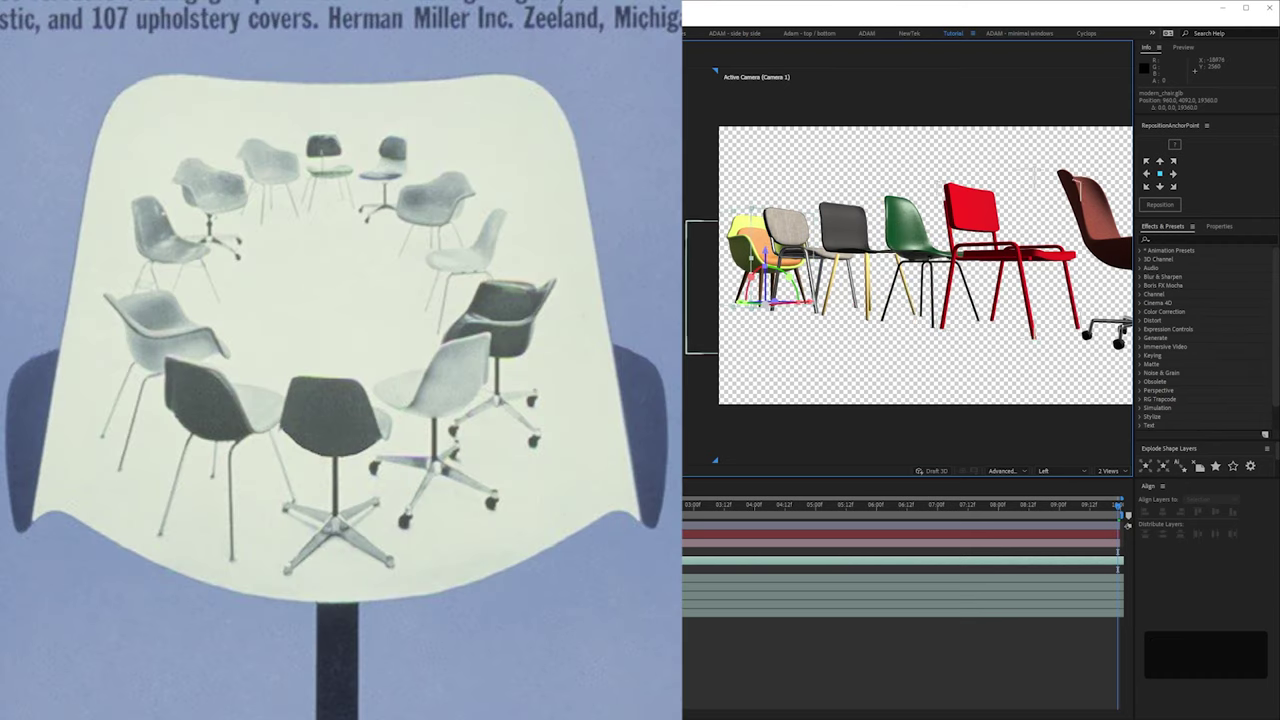
Step: Clear the selection so no chair model is selected in the comp
left_click(248, 666)
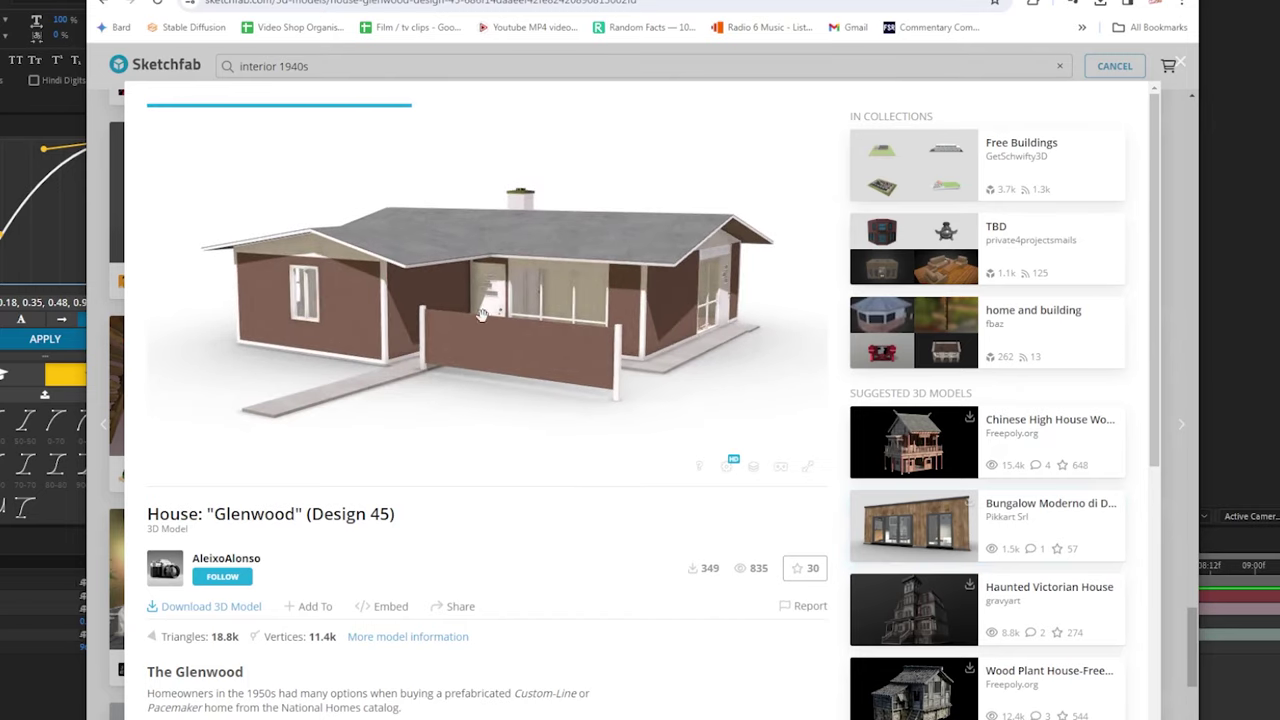
Step: Orbit the Glenwood (Design 45) house model to view it from other angles
left_click_drag(481, 315, 601, 361)
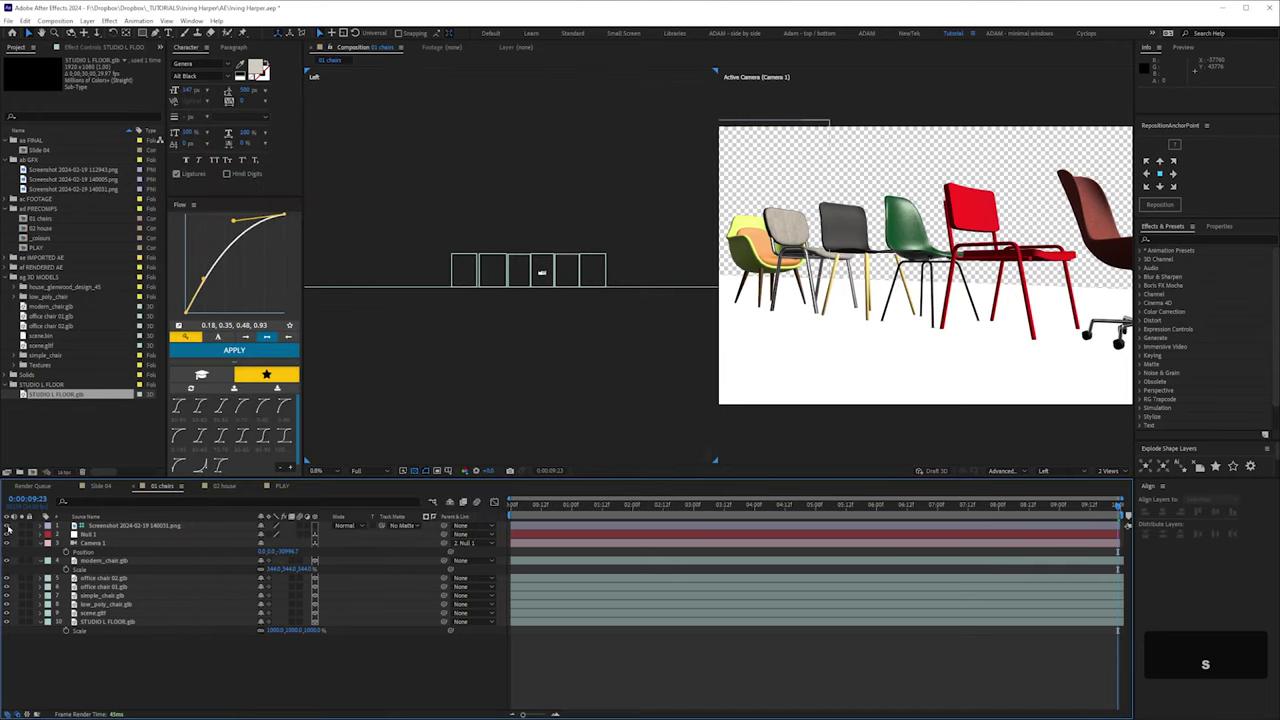
Step: Show the screenshot and Environment Light 1, undo a trial floor move, and preview at Third resolution
left_click(7, 526)
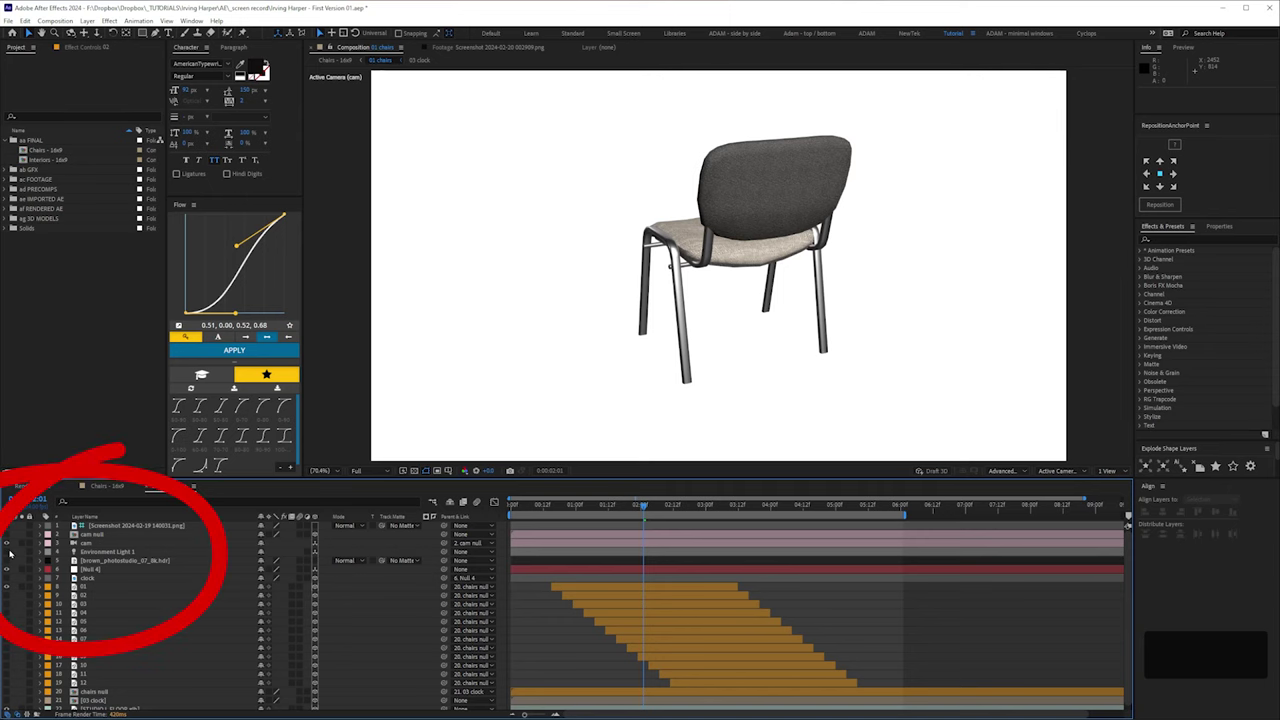
left_click(7, 551)
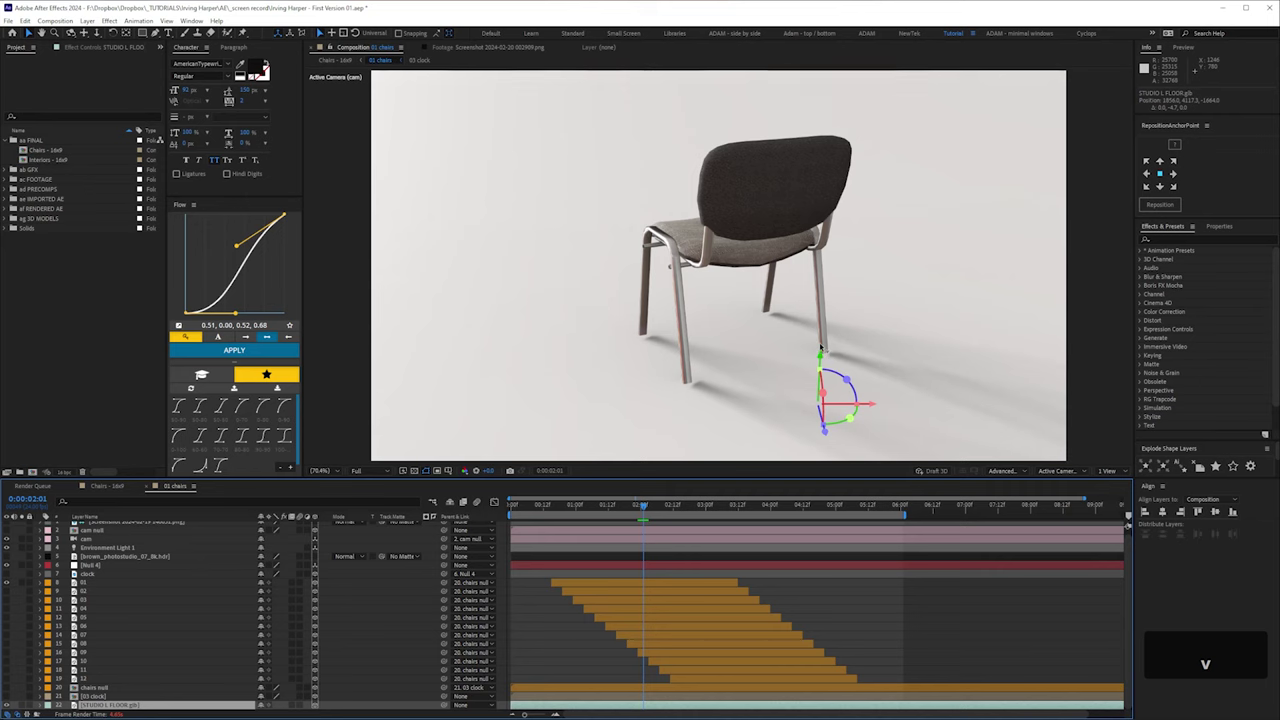
left_click_drag(820, 347, 803, 480)
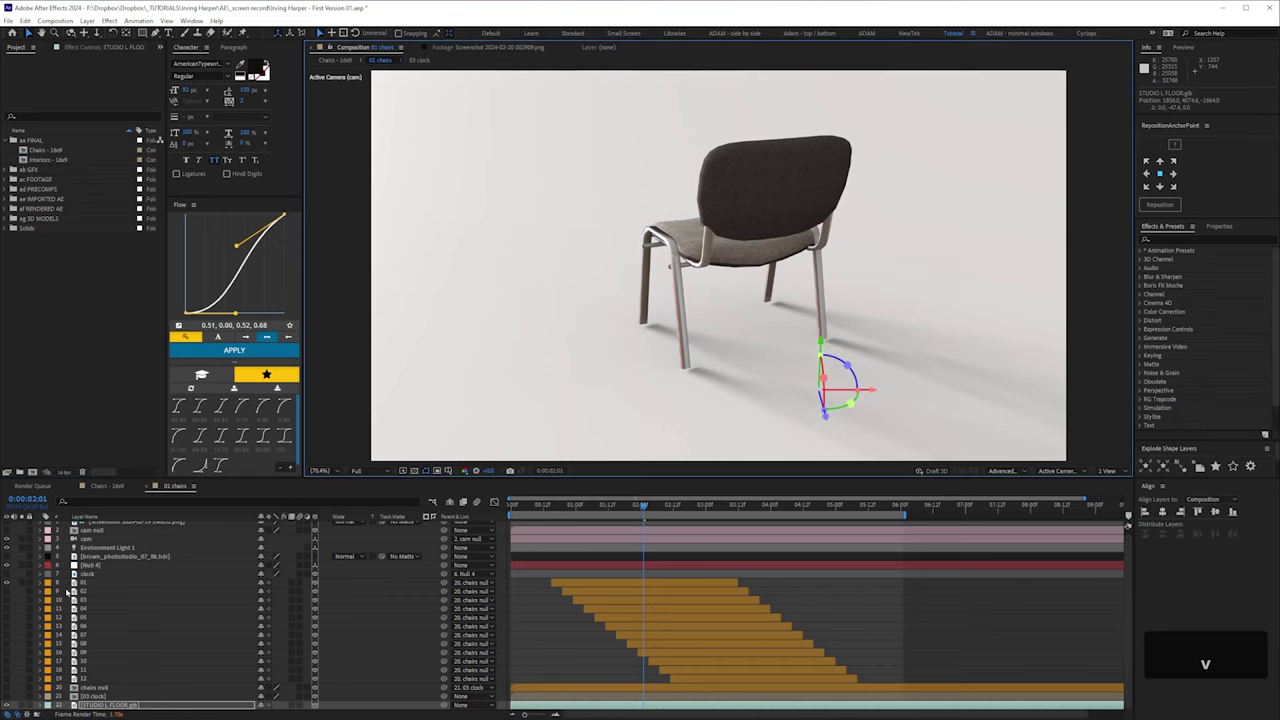
key("ctrl+z")
left_click(356, 470)
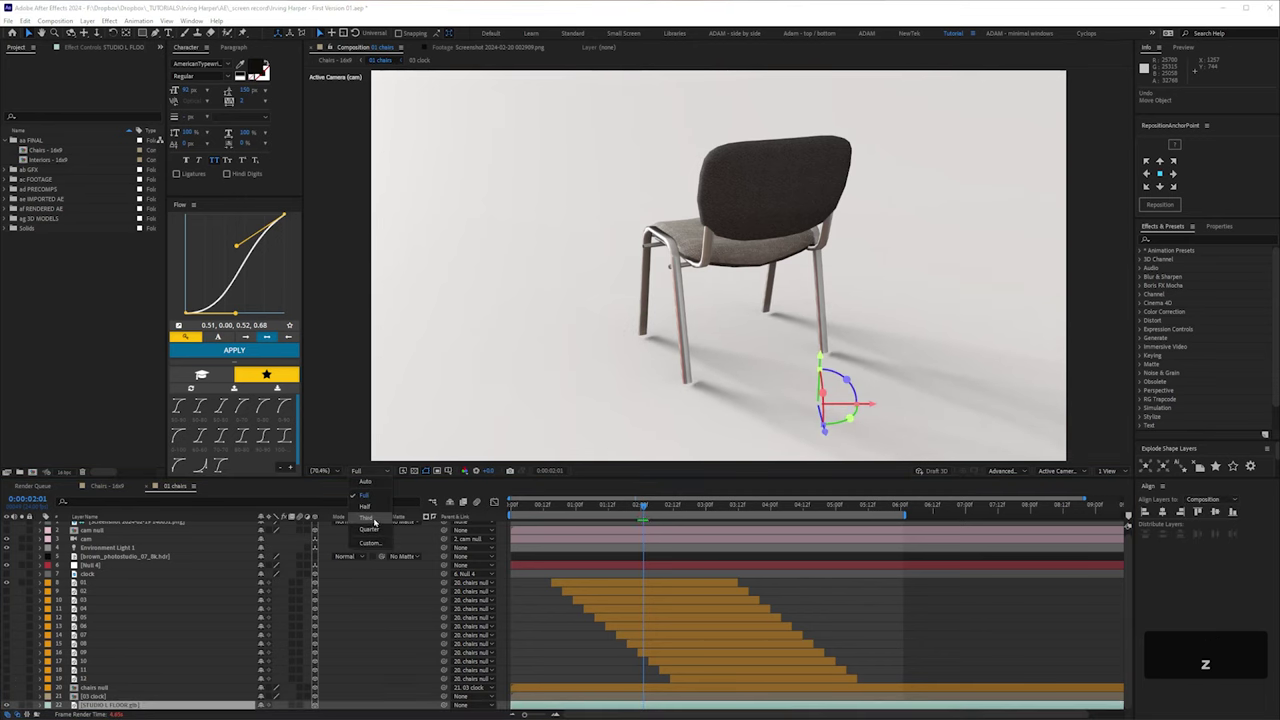
left_click(372, 518)
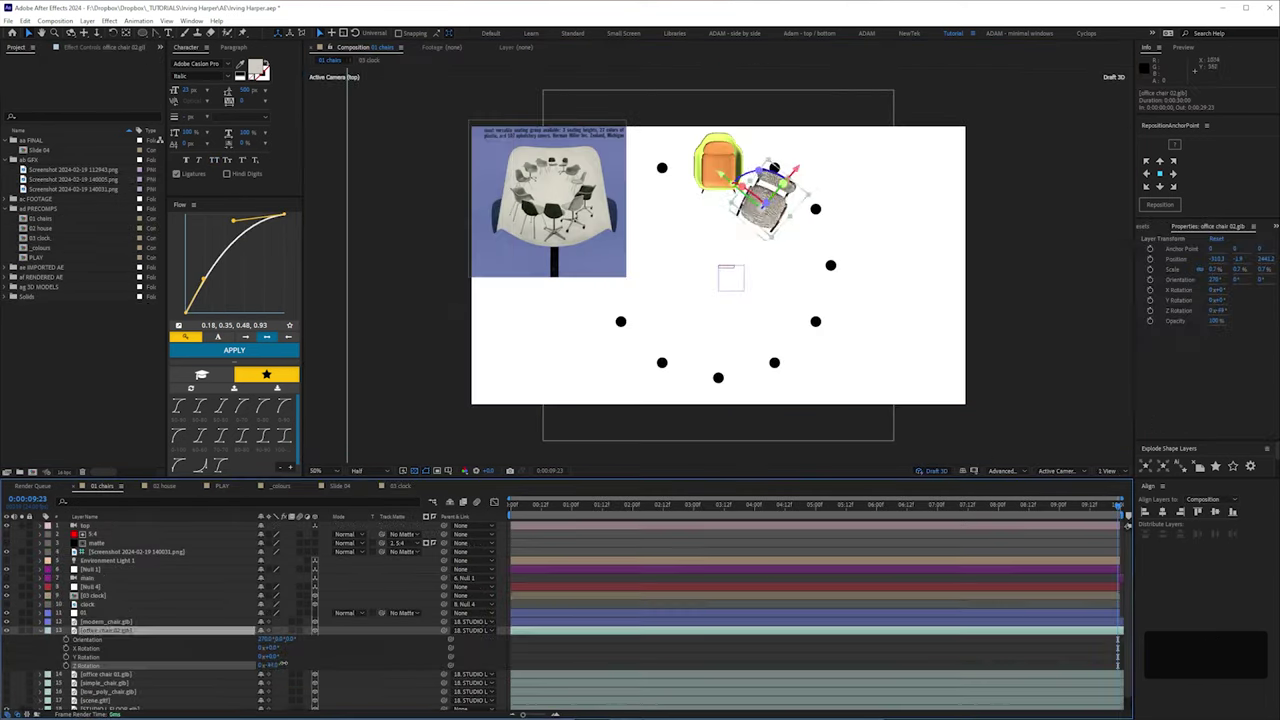
Step: Preview the chairs rotating into a circle around the table, with rotation values shown
key("space")
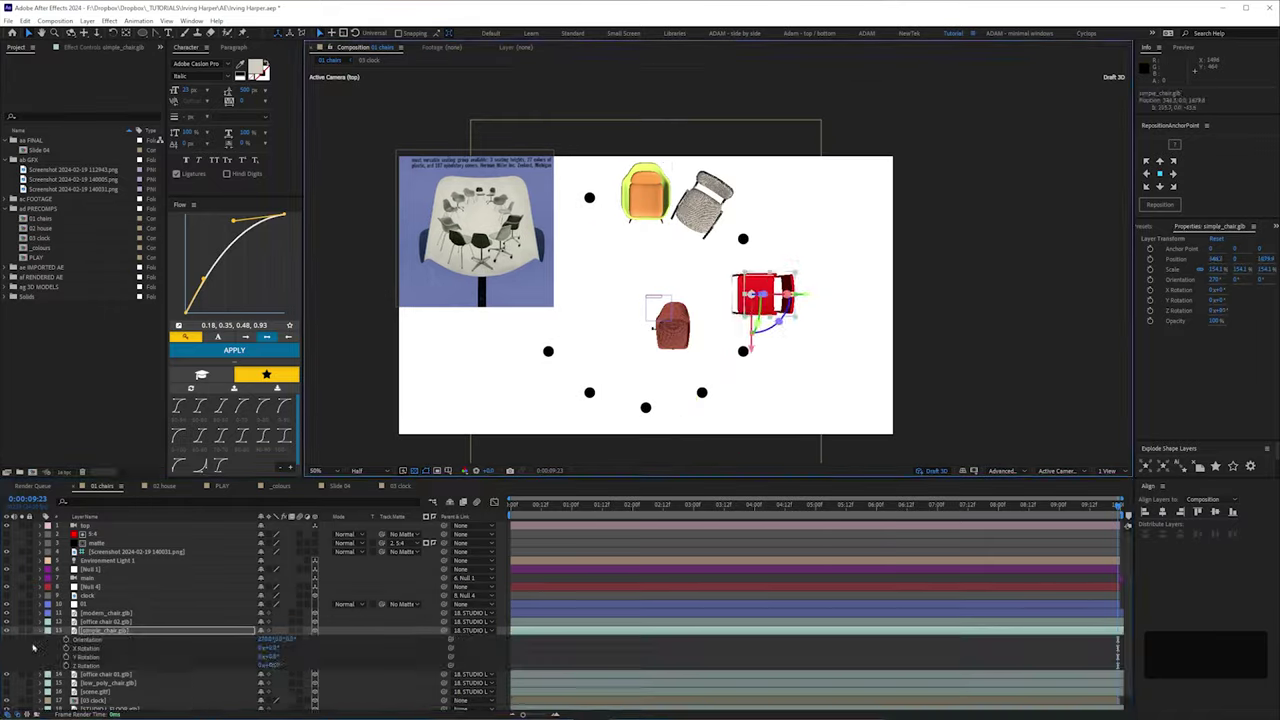
key("r")
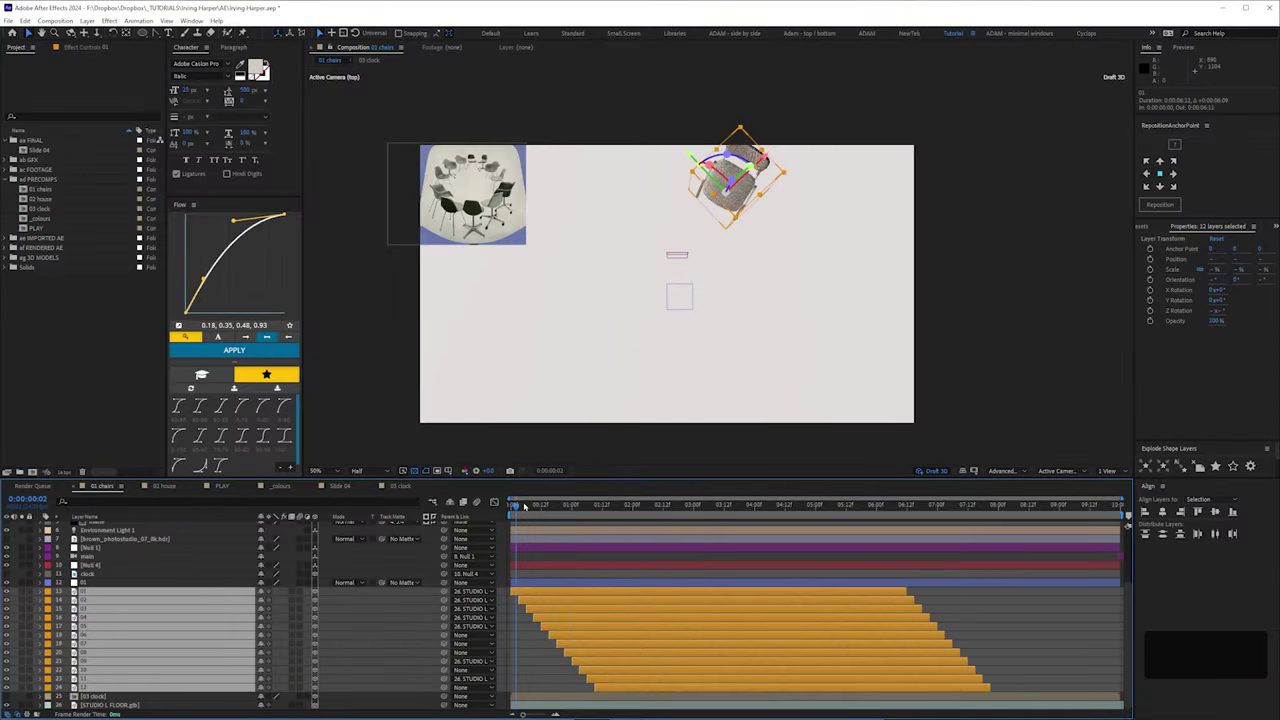
key("space")
scroll(549, 562, "up", 3)
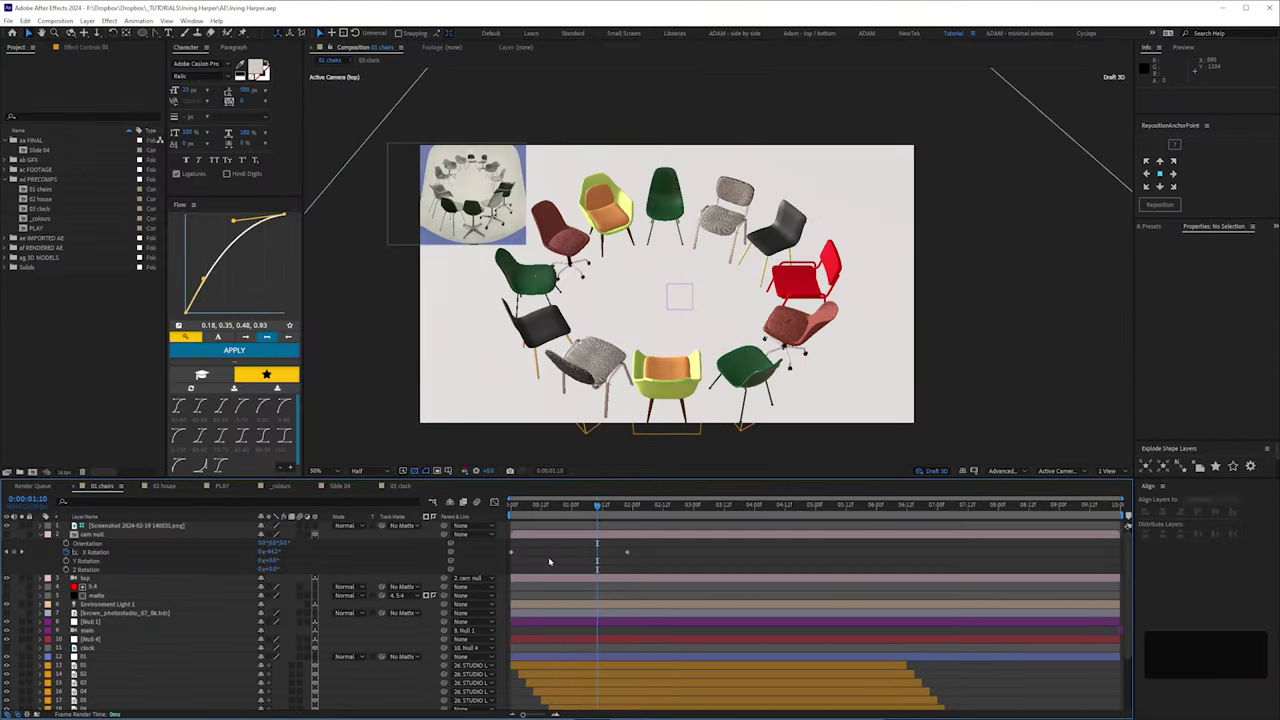
key("space")
Step: Reveal the camera's position values and the 01 chairs Time Remap keyframes and speed curve
left_click(549, 578)
key("p")
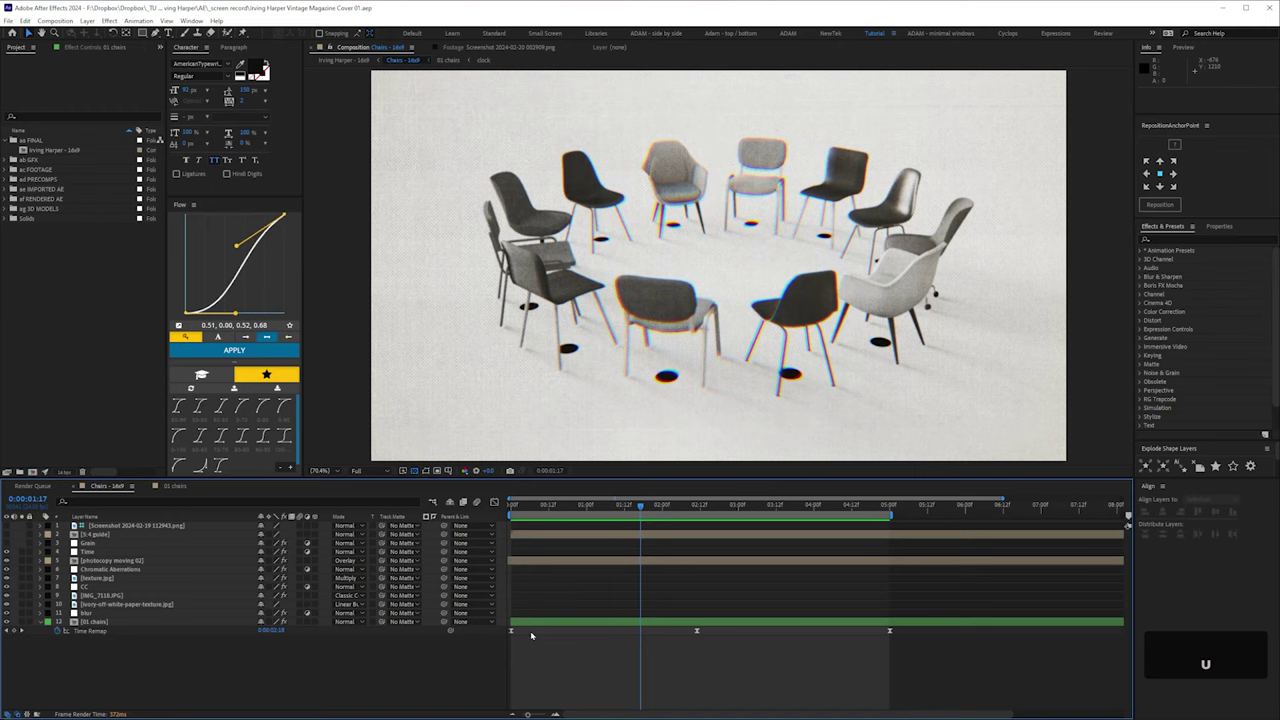
key("u")
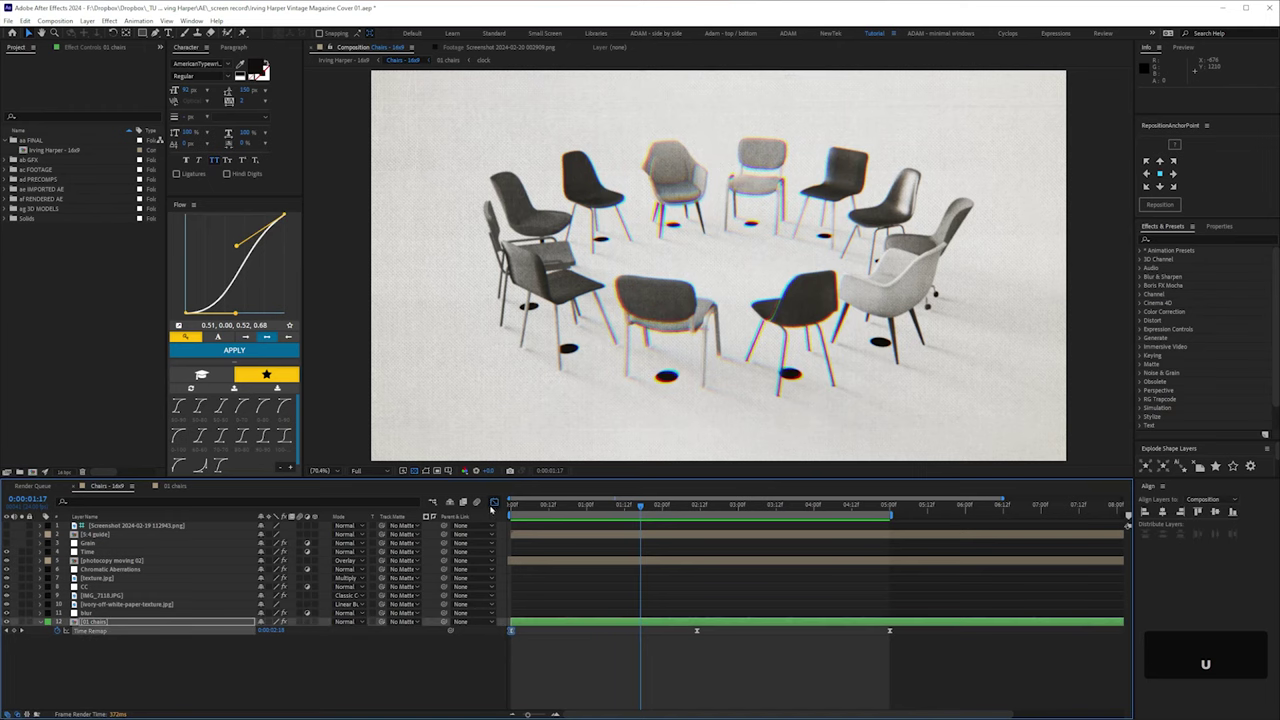
left_click(493, 502)
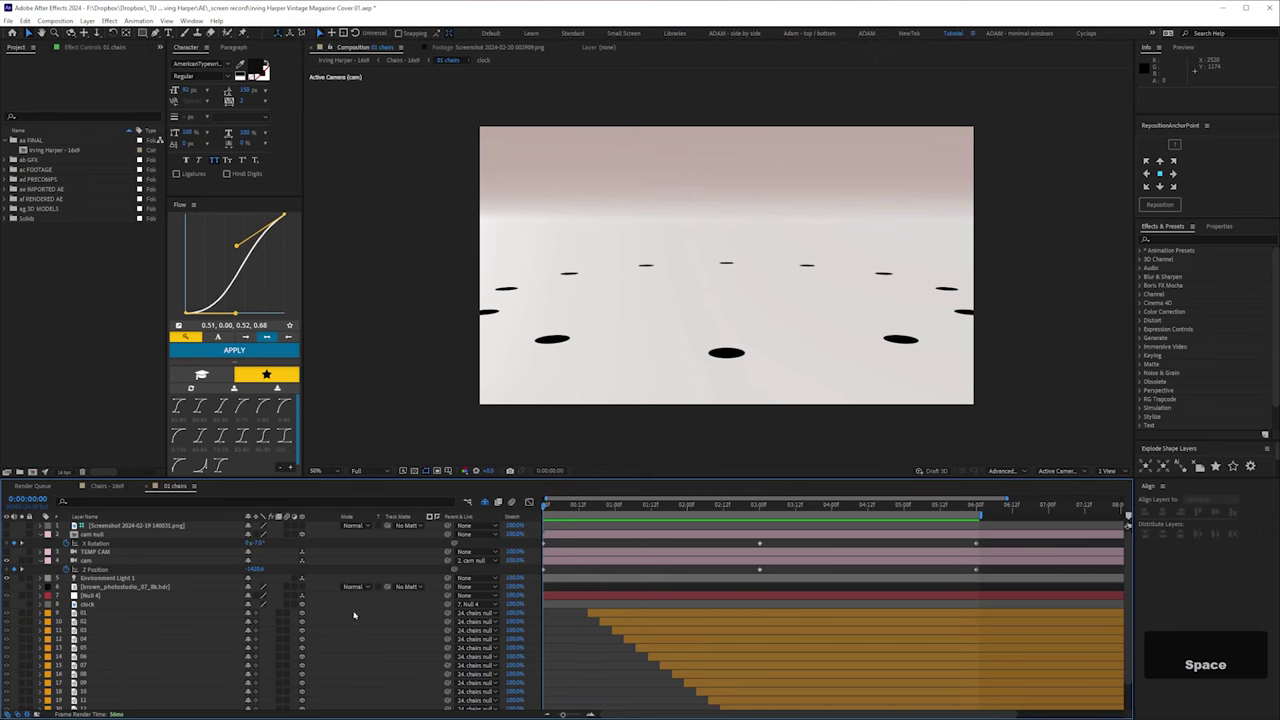
Step: Preview the chairs animation and view the 01 chairs Time Remap speed curve
key("KP_0")
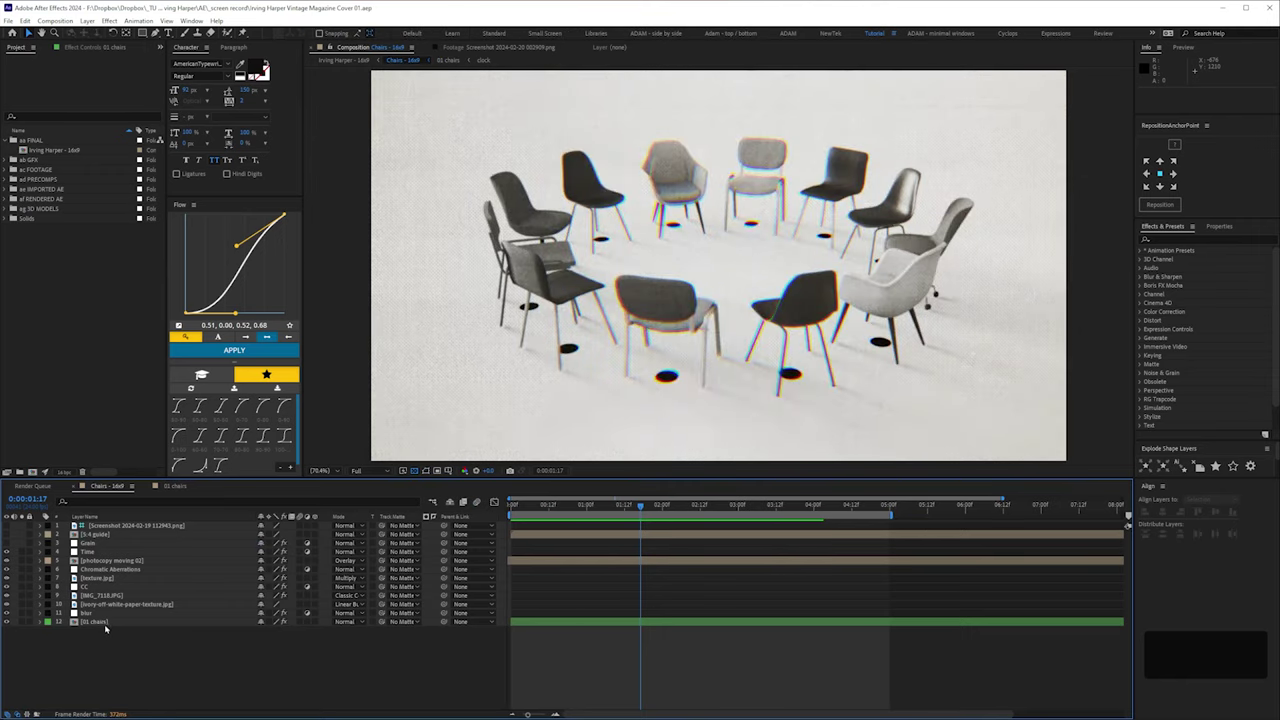
left_click(104, 622)
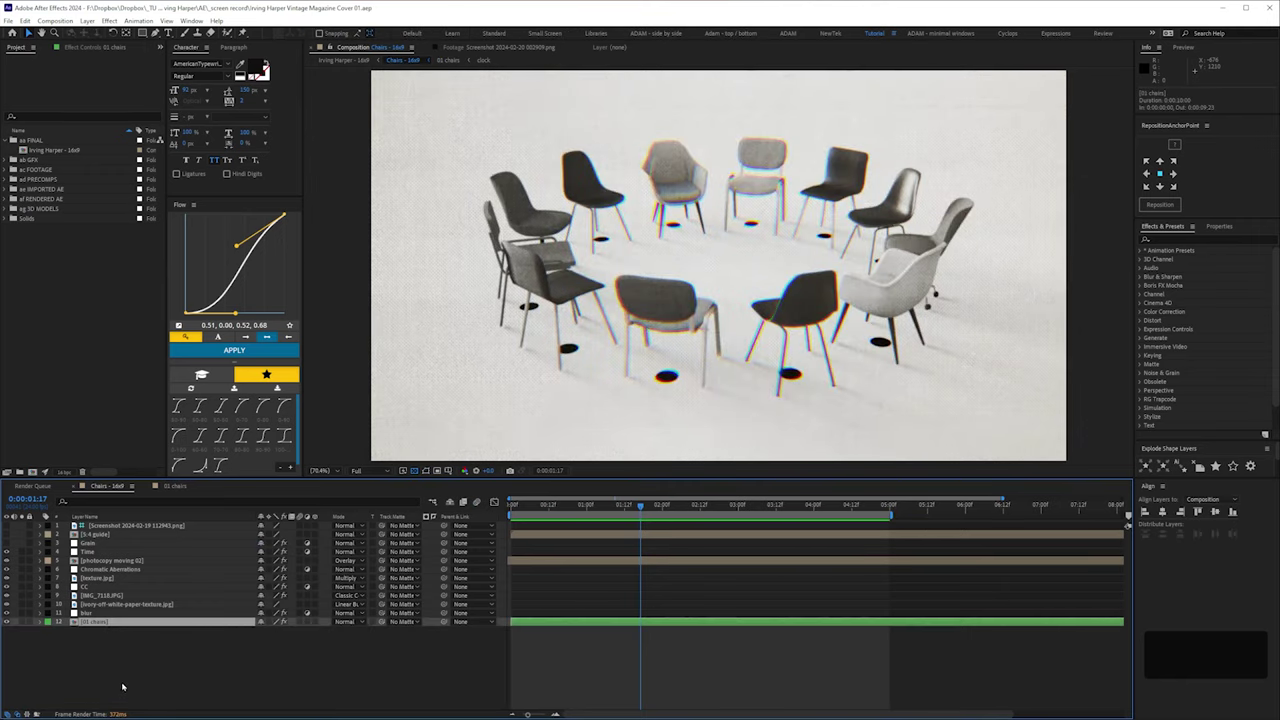
left_click(145, 658)
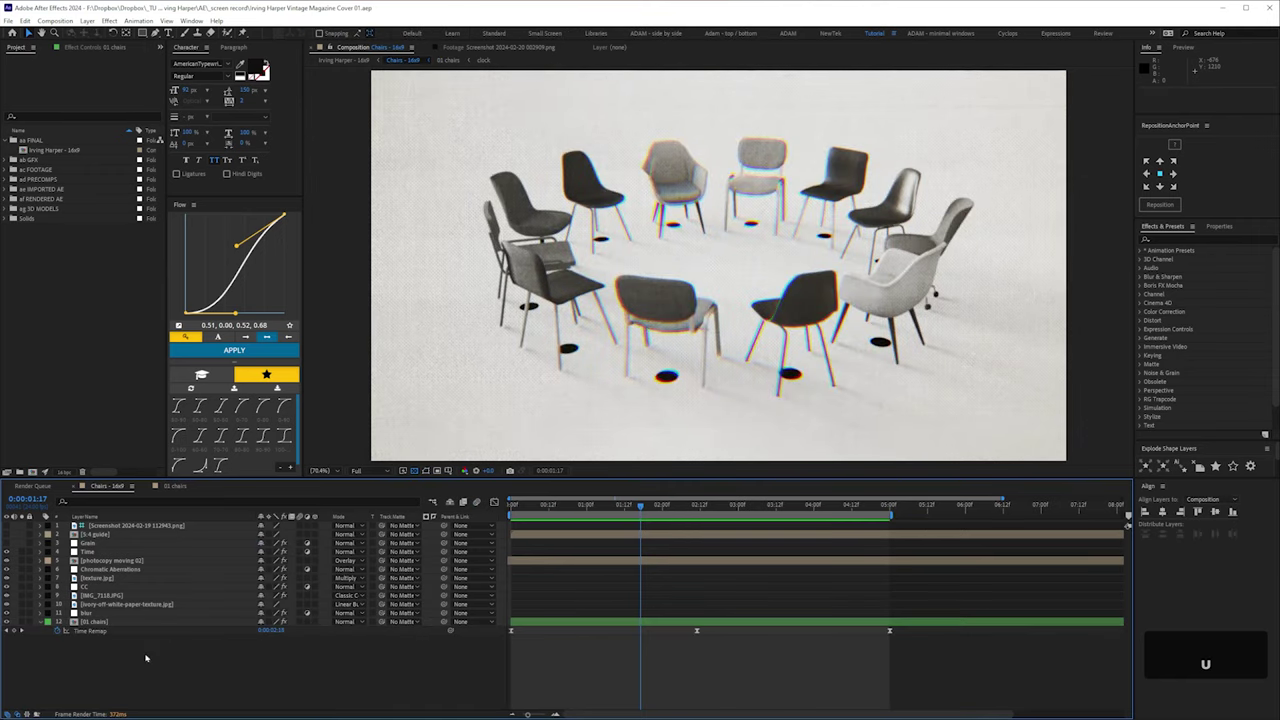
left_click(513, 631)
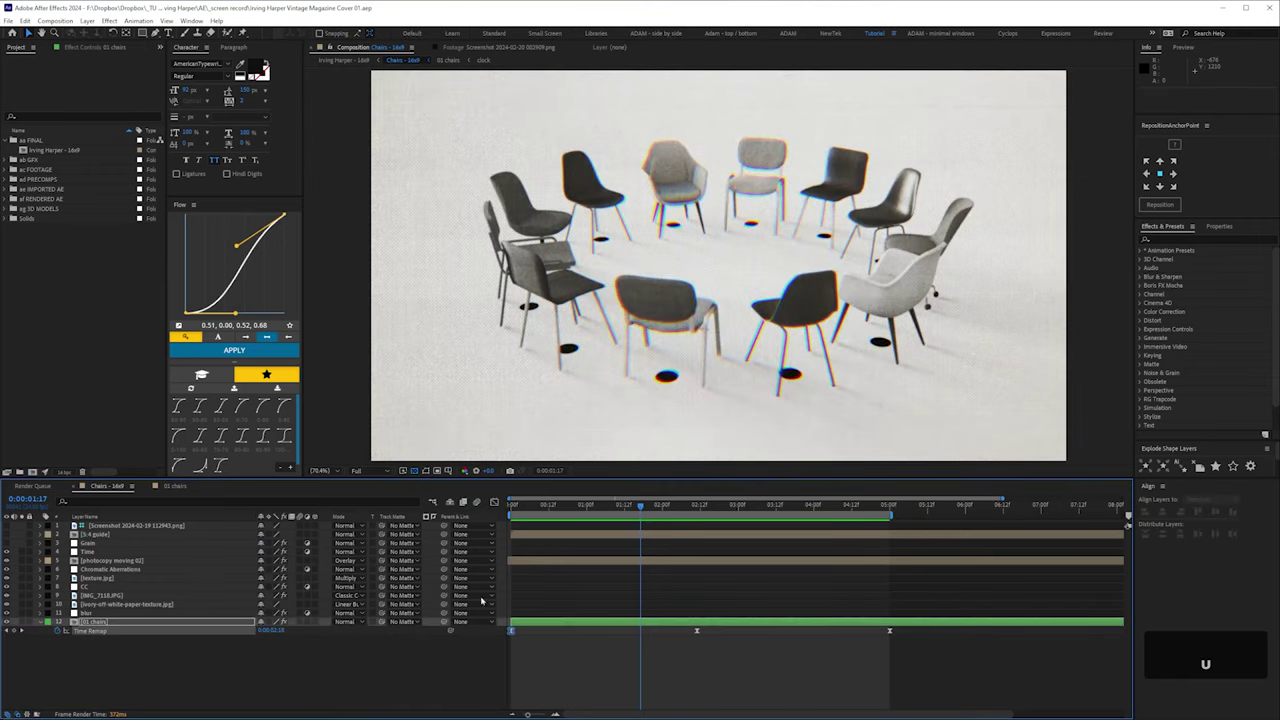
left_click(494, 502)
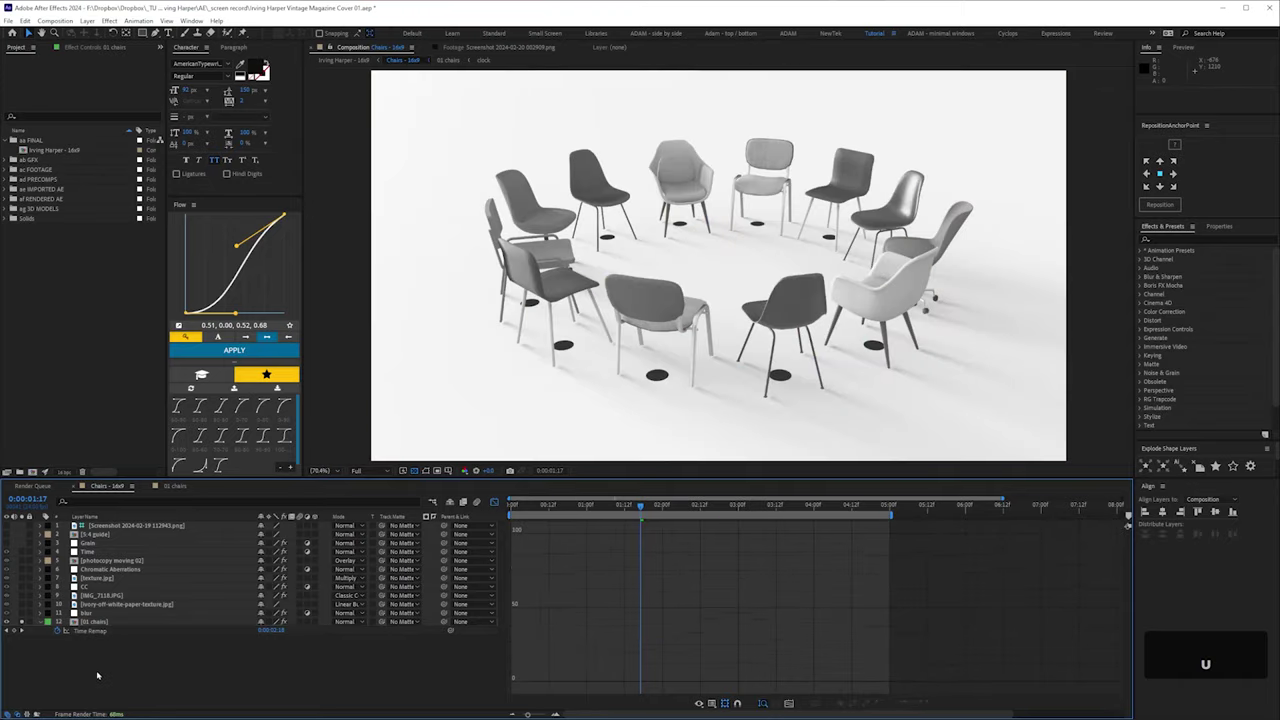
left_click(107, 631)
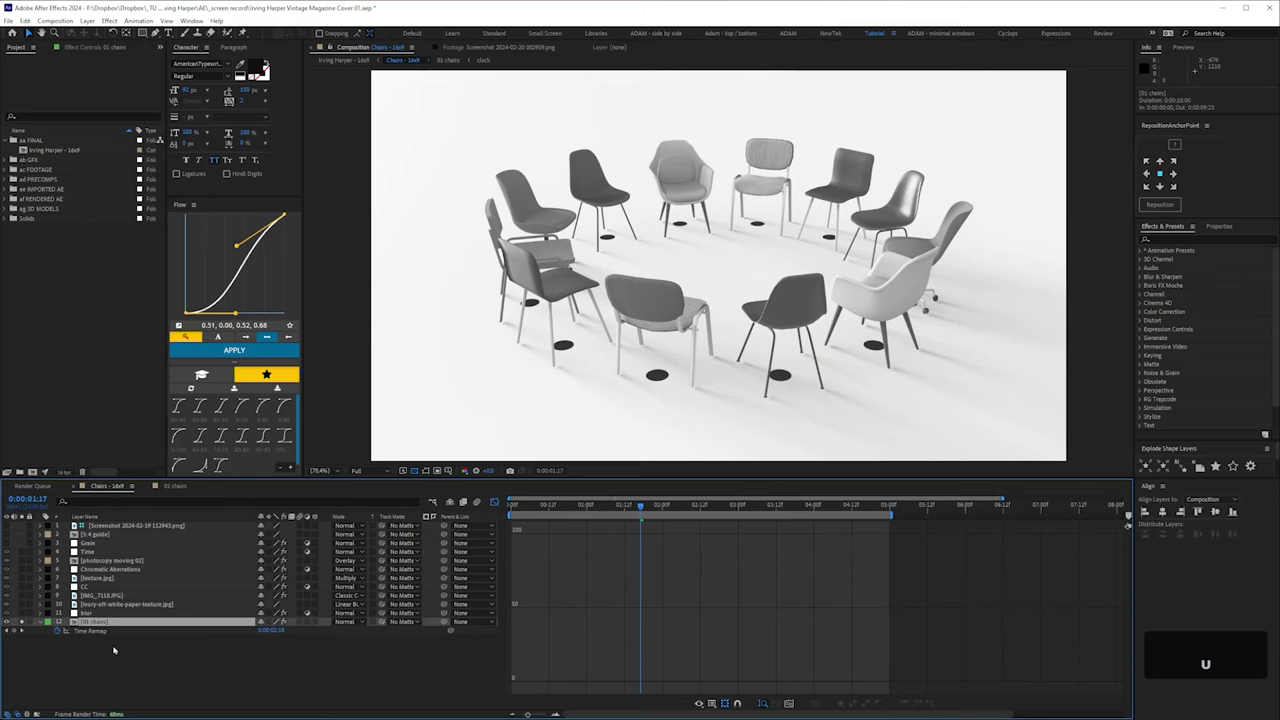
key("space")
Step: Select texture.jpg and clone-stamp the circles and Interiors lettering off the cover scan
left_click(89, 579)
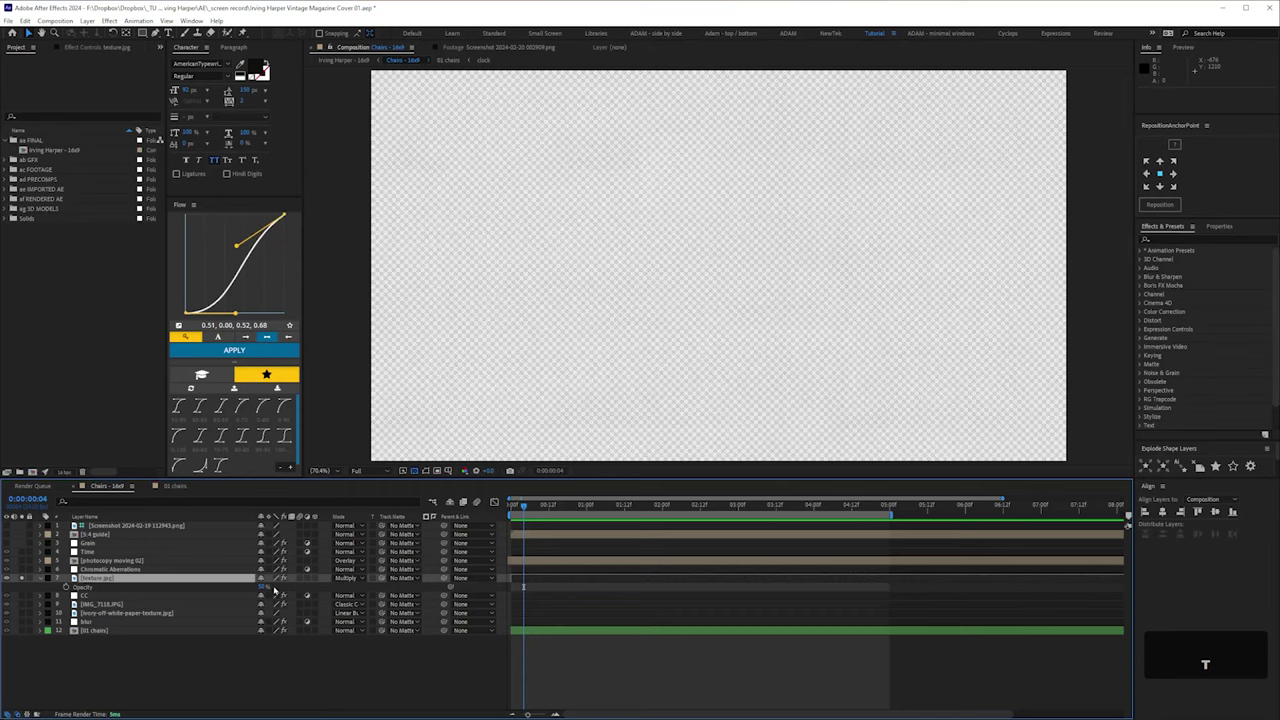
left_click(338, 704)
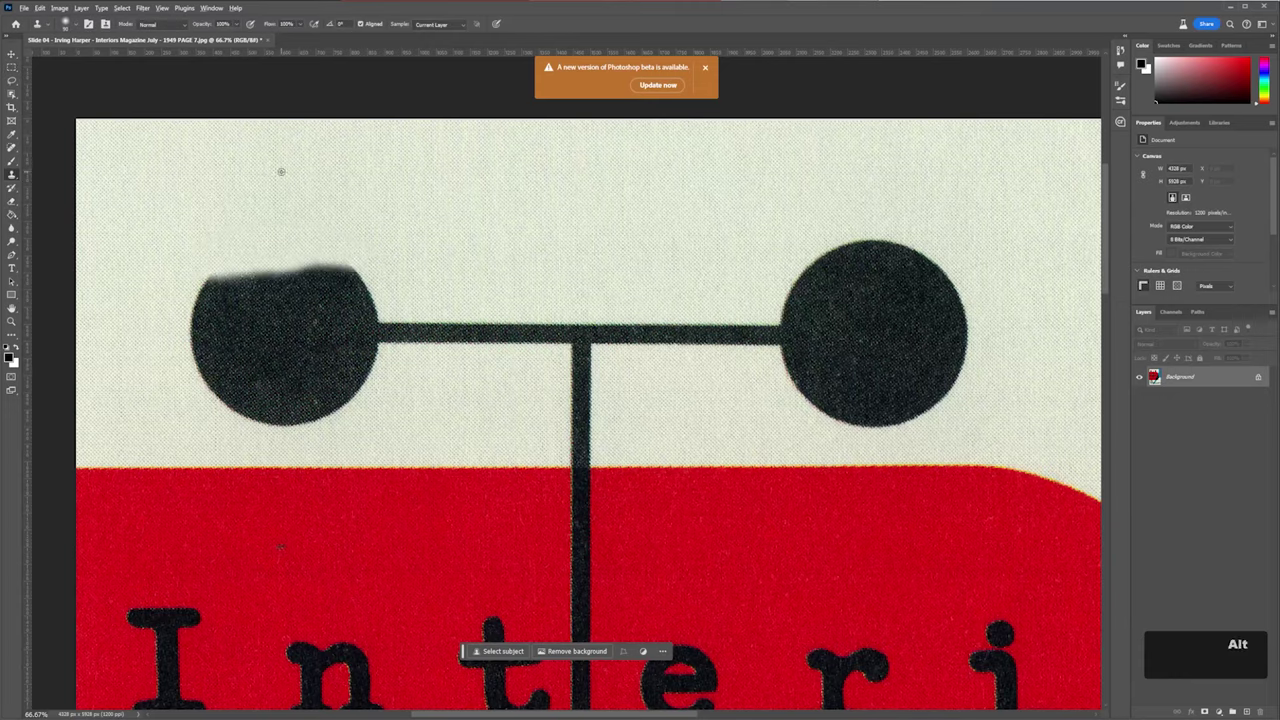
left_click_drag(271, 295, 886, 300)
key("ctrl+minus")
left_click_drag(371, 594, 722, 586)
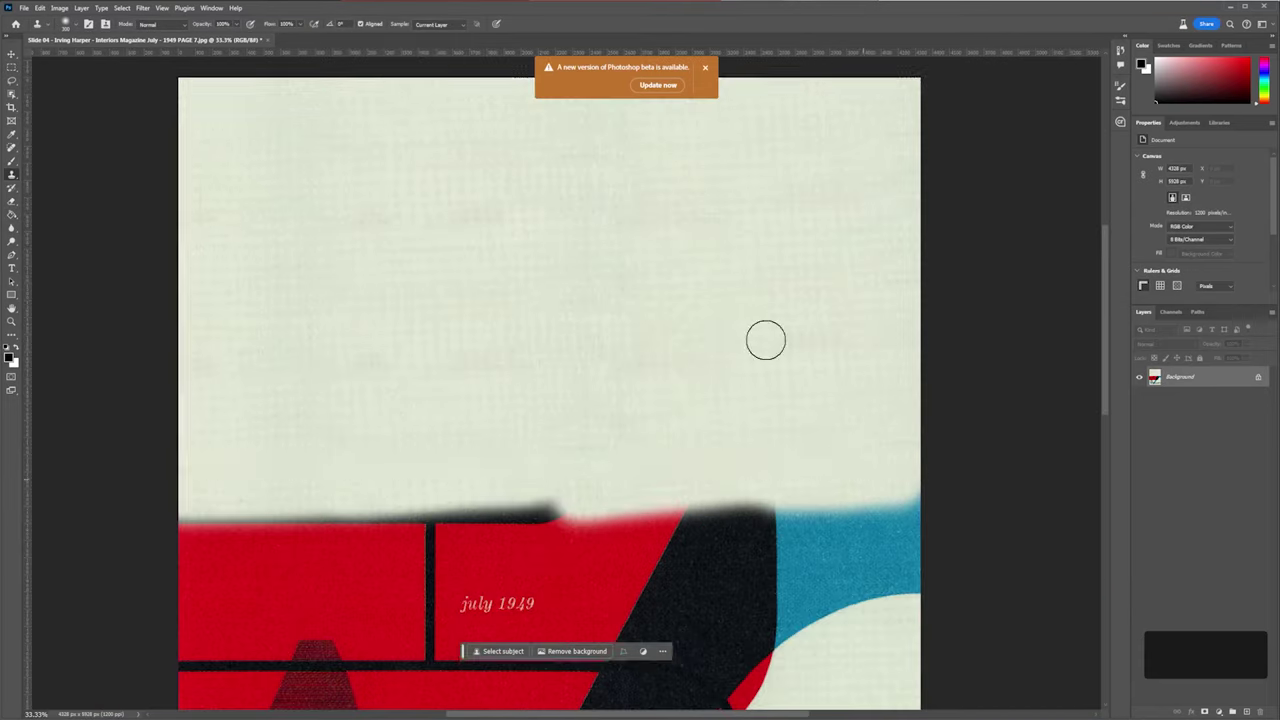
key("Return")
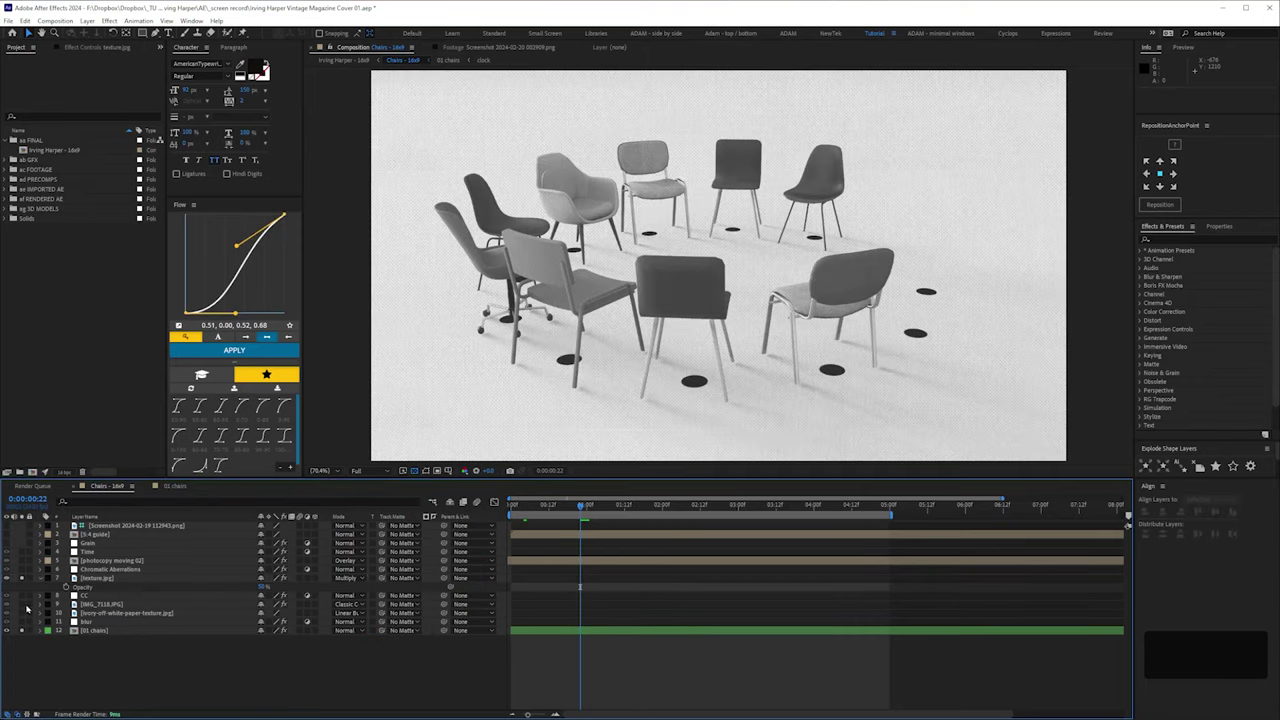
Step: Turn the paper texture layers back on and compare the CC layer's Curves effect
left_click_drag(25, 604, 25, 617)
left_click(31, 613)
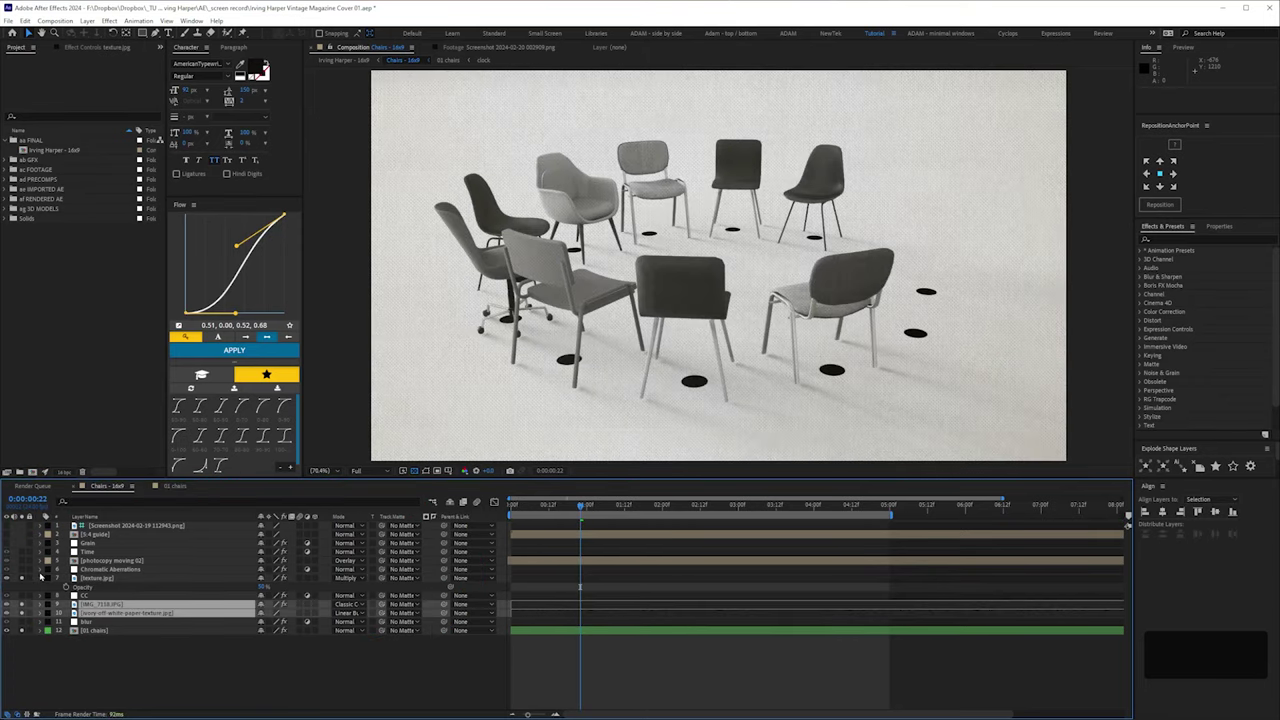
left_click(52, 578)
left_click(60, 587)
key("e")
key("e")
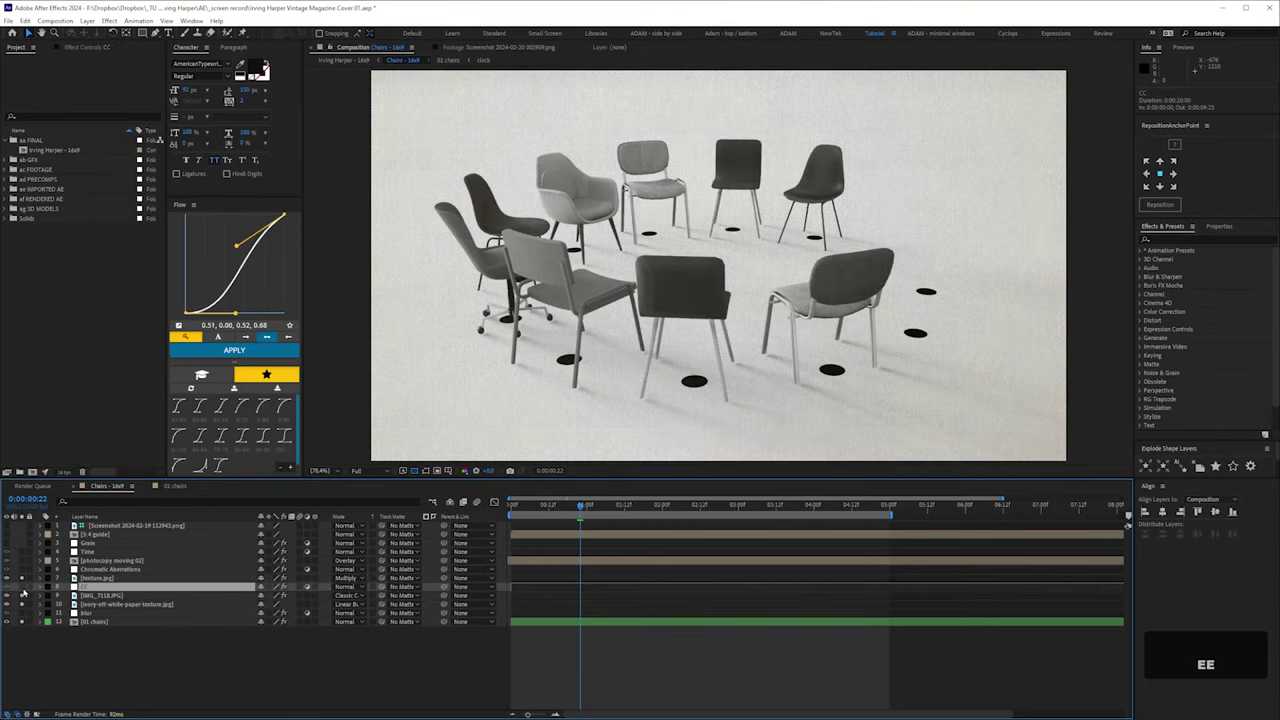
left_click(22, 589)
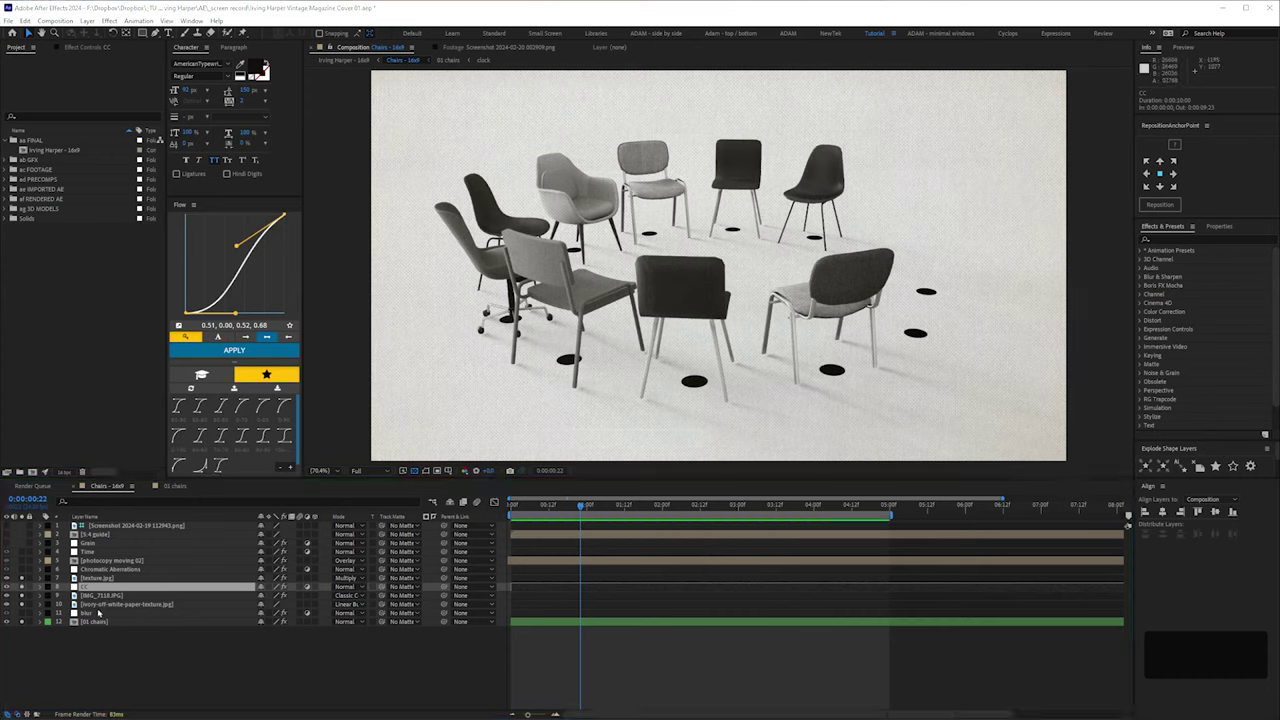
Step: Enable the blur layer, reveal its Blurriness keyframes, and preview the composition
left_click(89, 613)
left_click(22, 613)
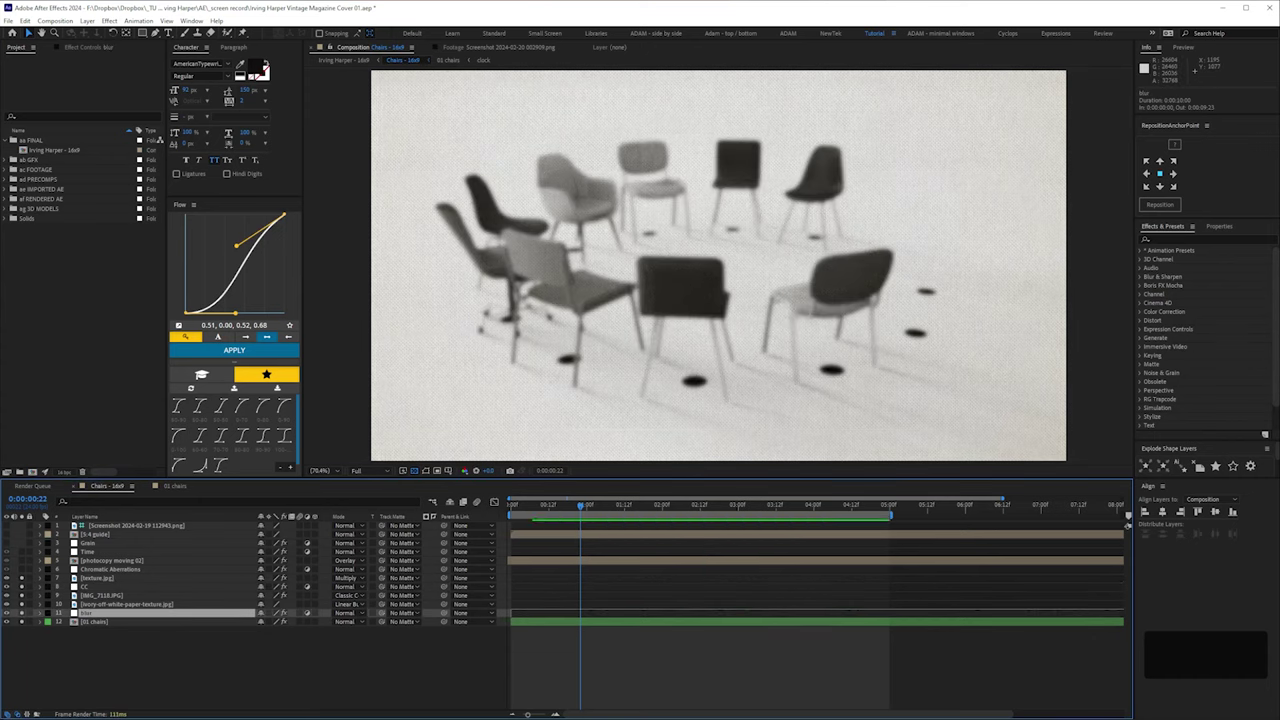
key("u")
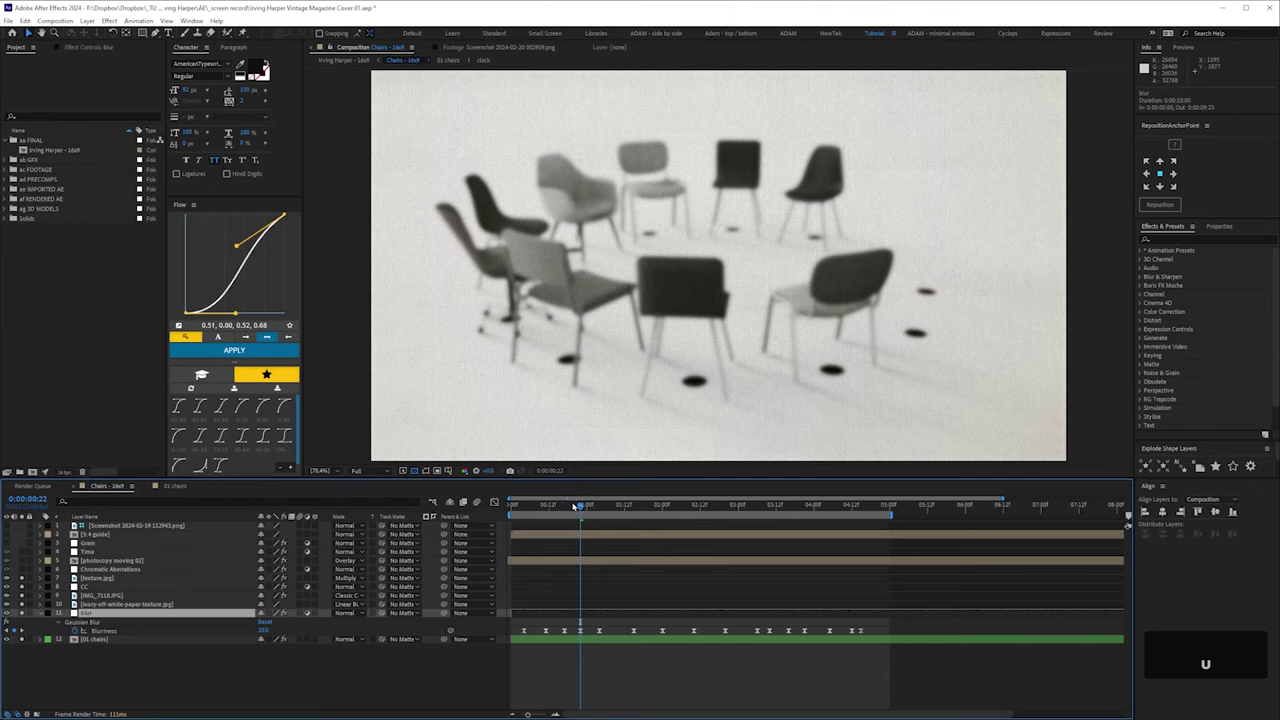
left_click_drag(574, 507, 619, 525)
key("space")
Step: Preview the photocopy moving 02 precomp, then return to Chairs - 16x9
left_click(110, 560)
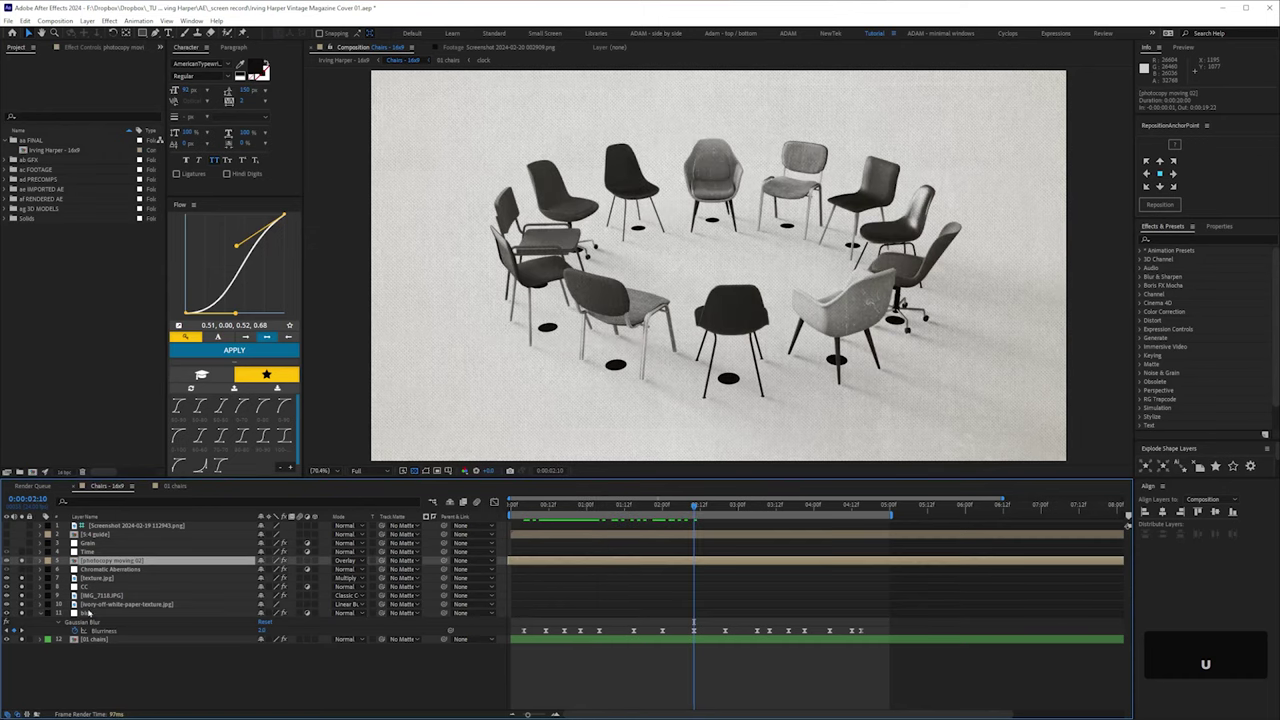
double_click(95, 561)
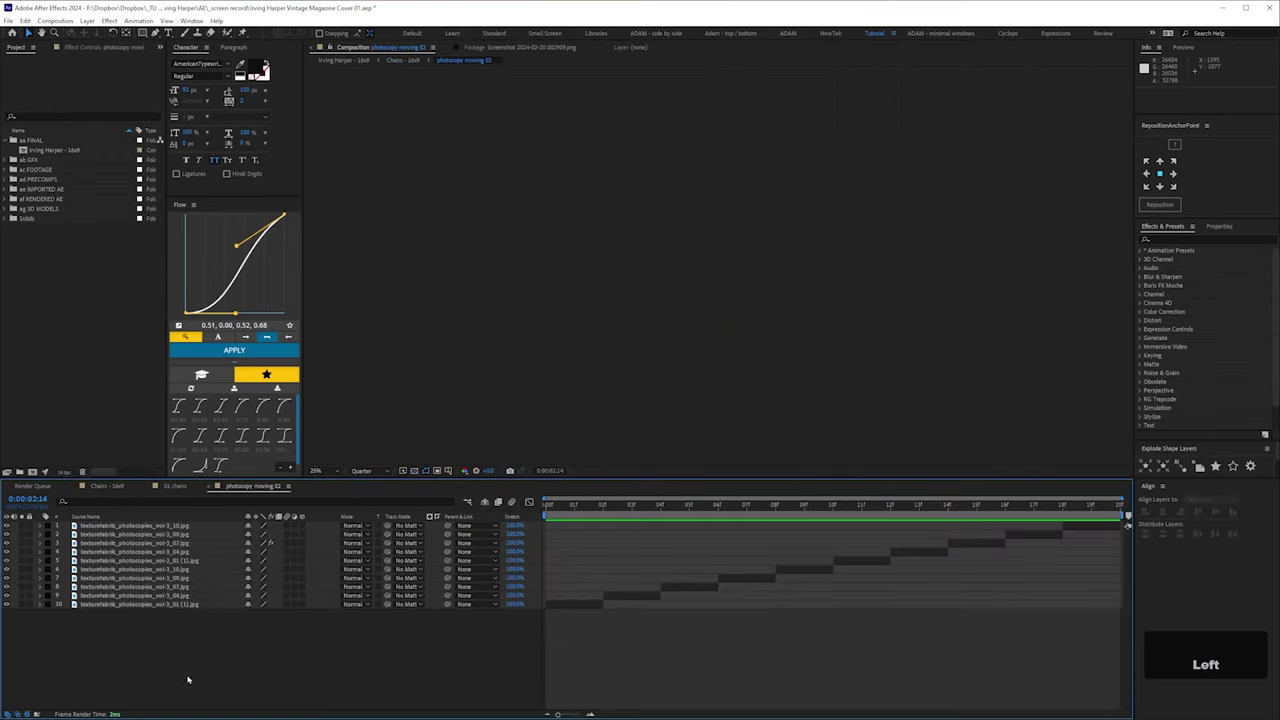
key("KP_0")
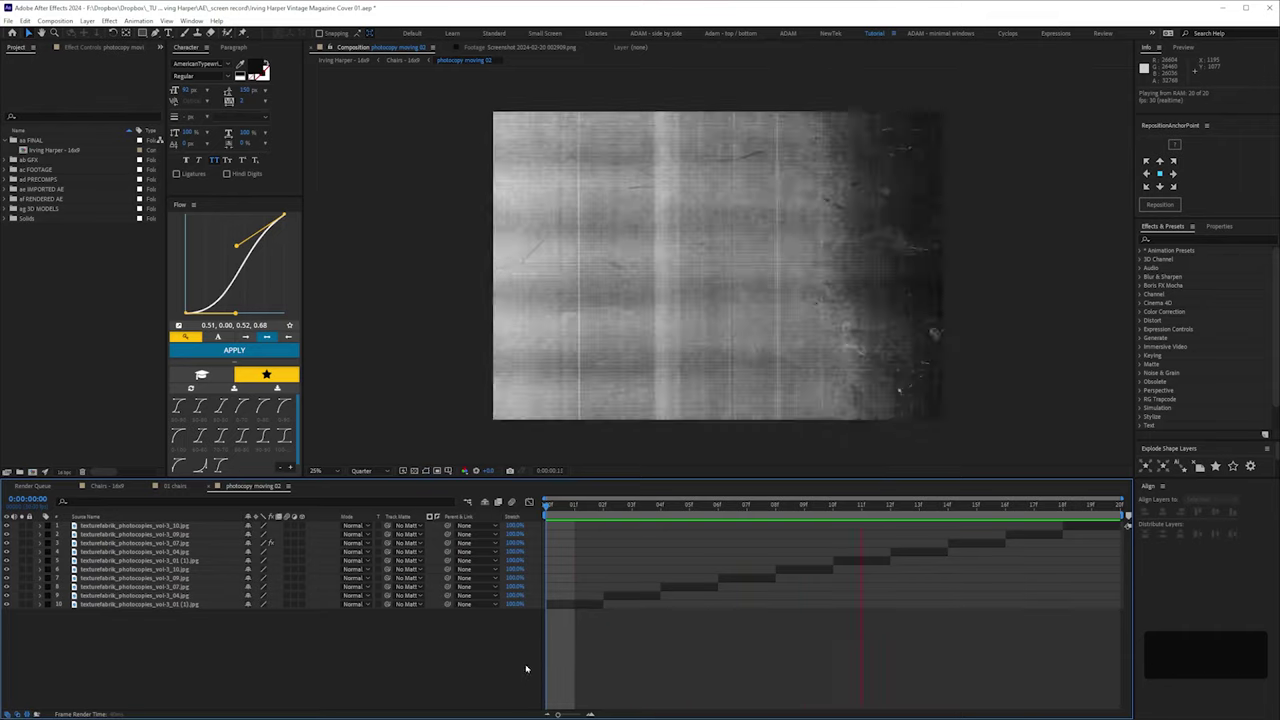
key("space")
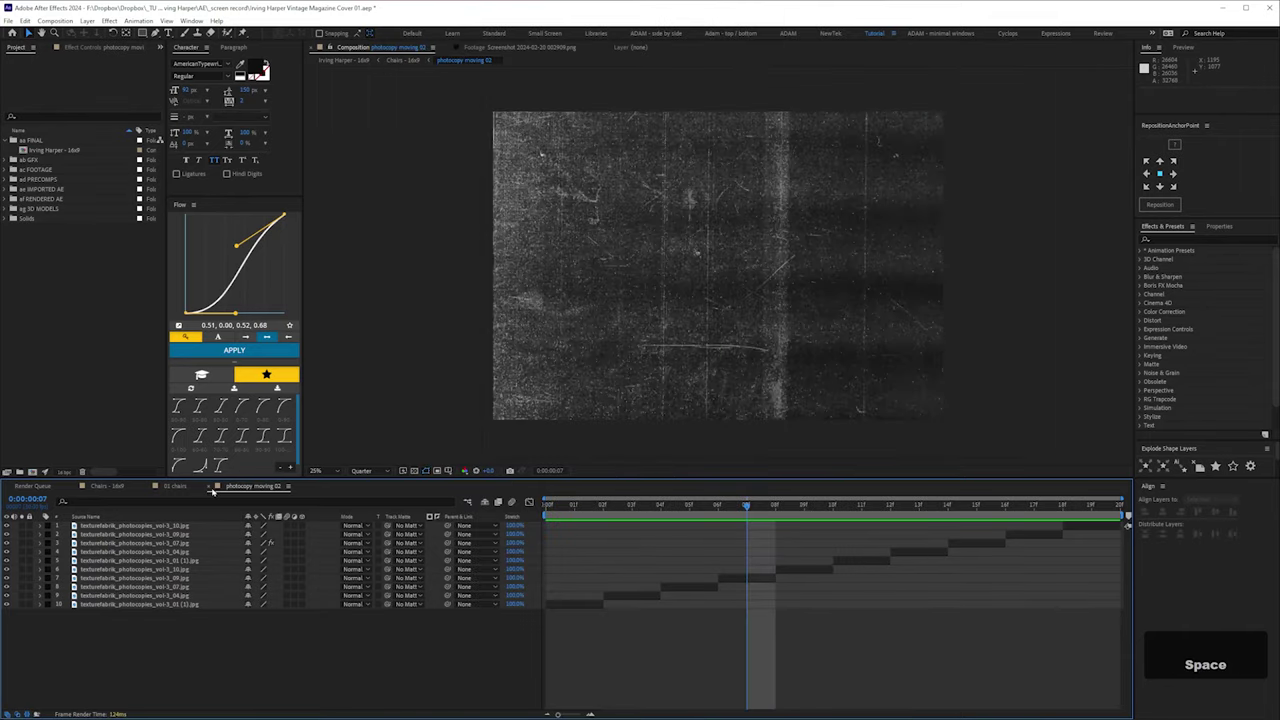
left_click(208, 488)
left_click(108, 486)
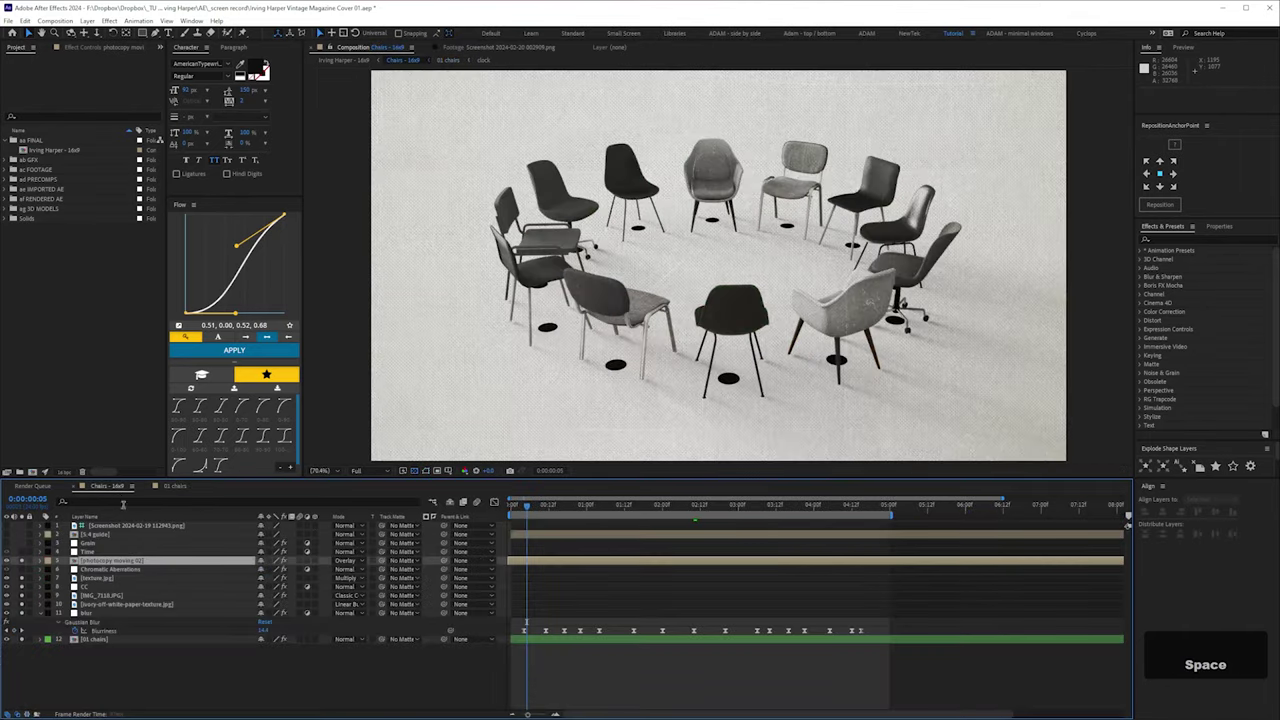
Step: Inspect the photocopy keyframes, Chromatic Aberrations, Posterize Time and Grain settings, then the seat model parts
left_click(113, 562)
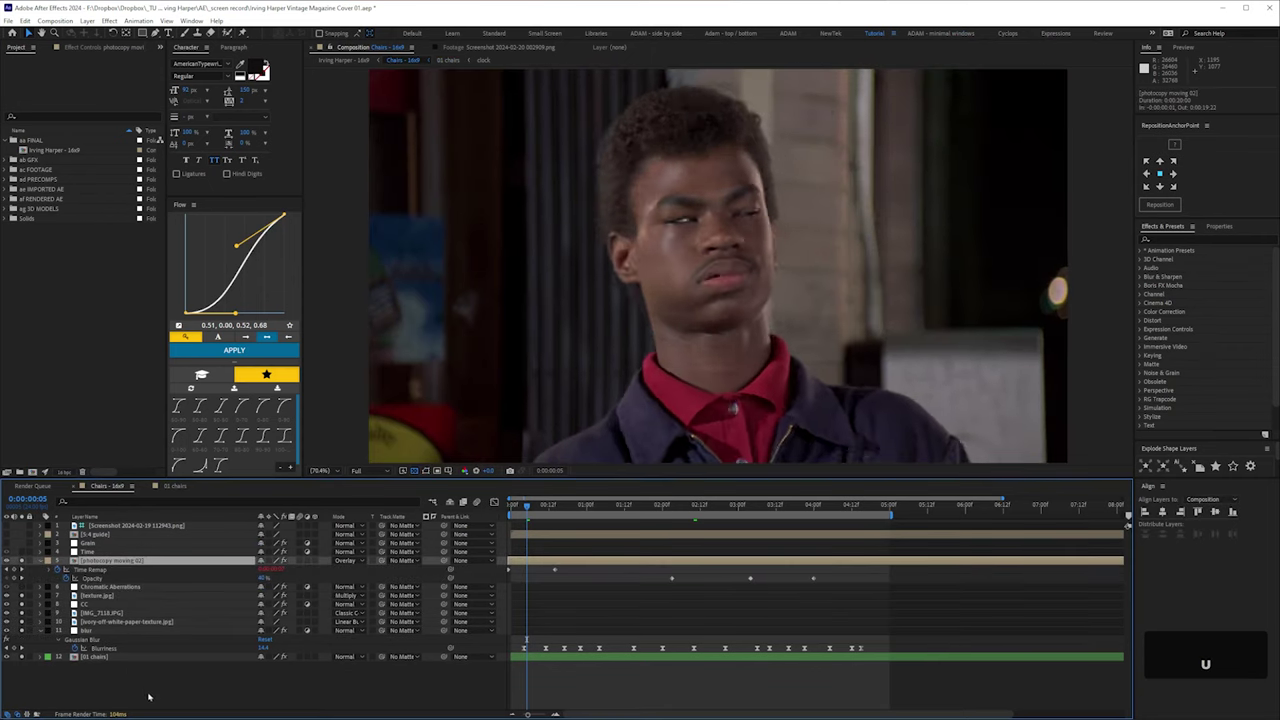
key("u")
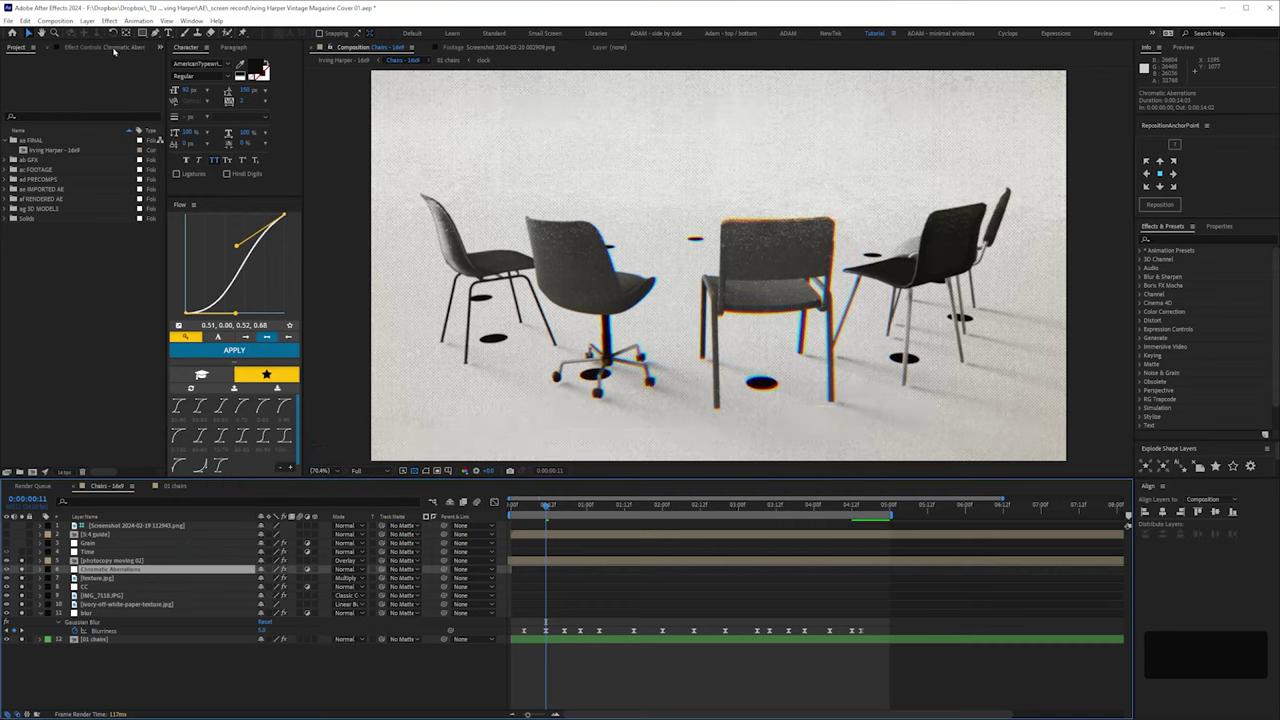
left_click(112, 48)
left_click(100, 553)
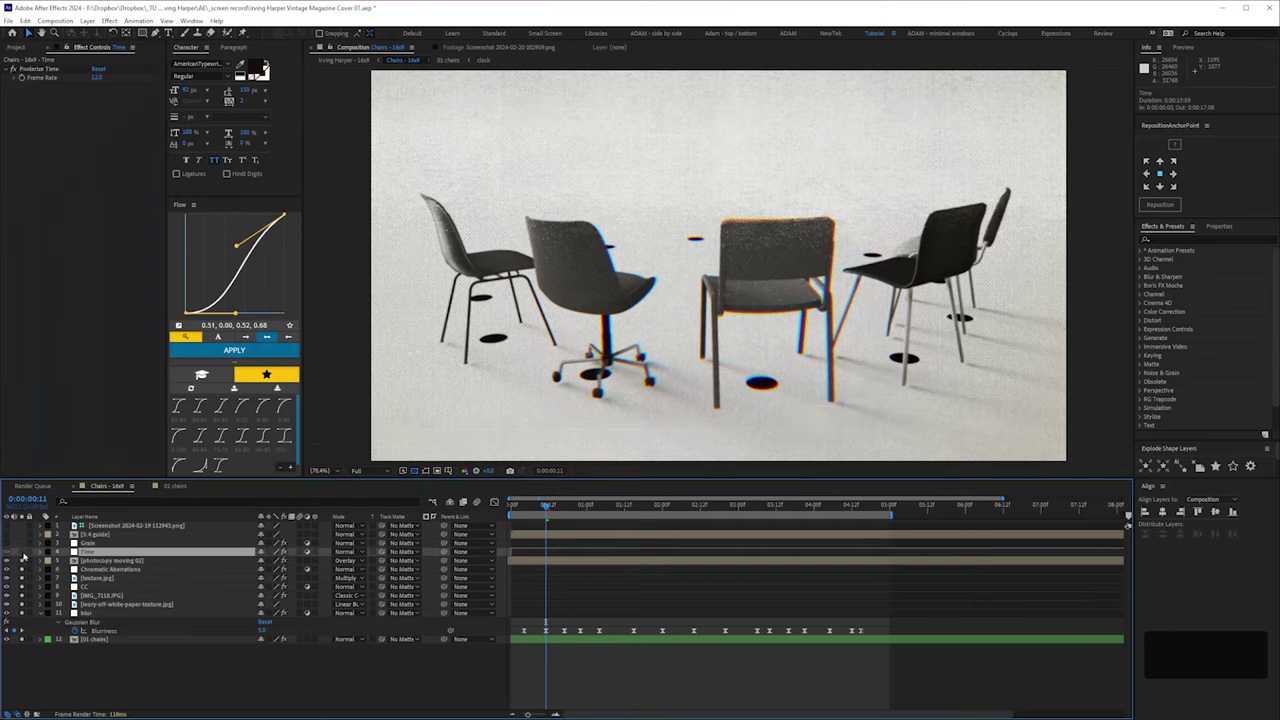
left_click(84, 543)
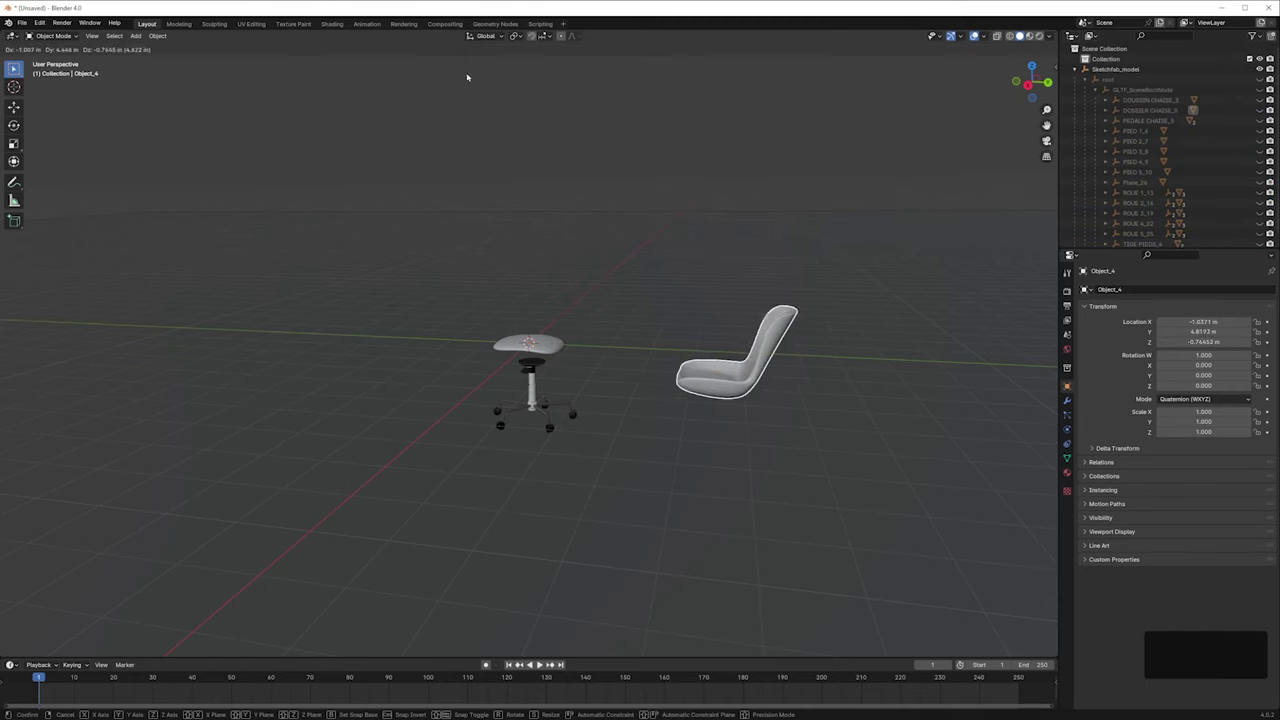
left_click(157, 35)
left_click(314, 51)
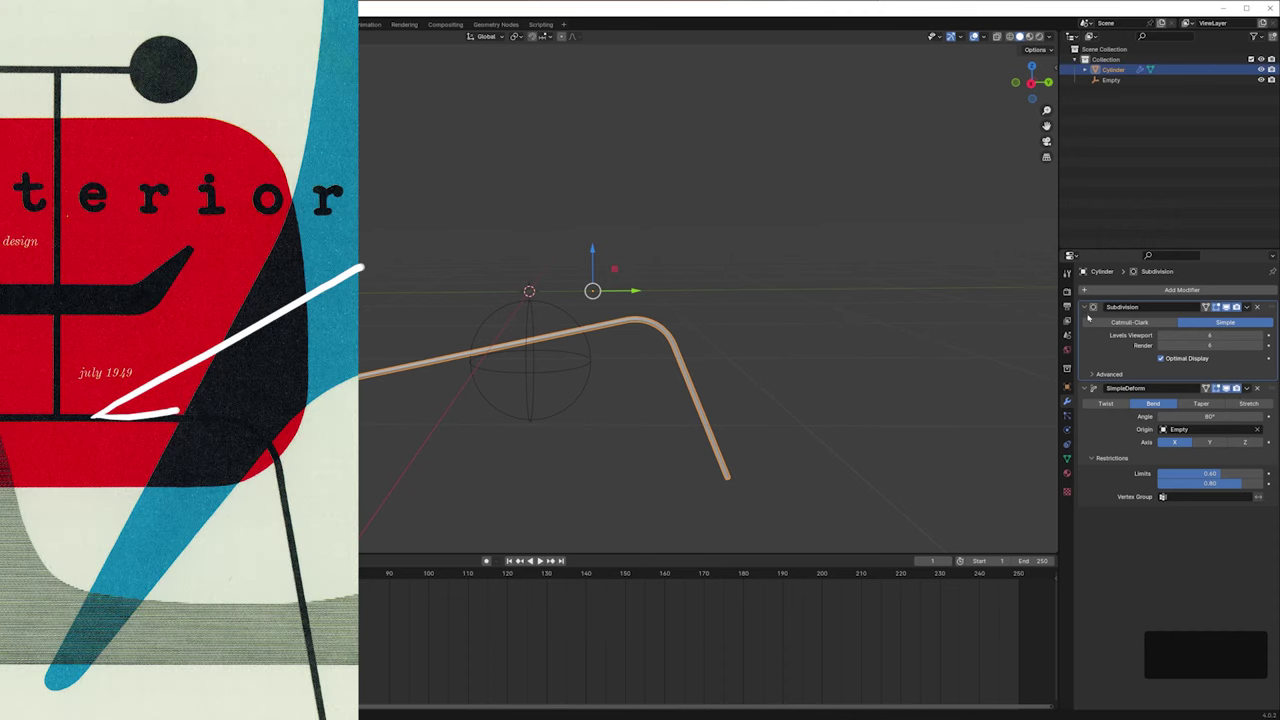
left_click(1086, 308)
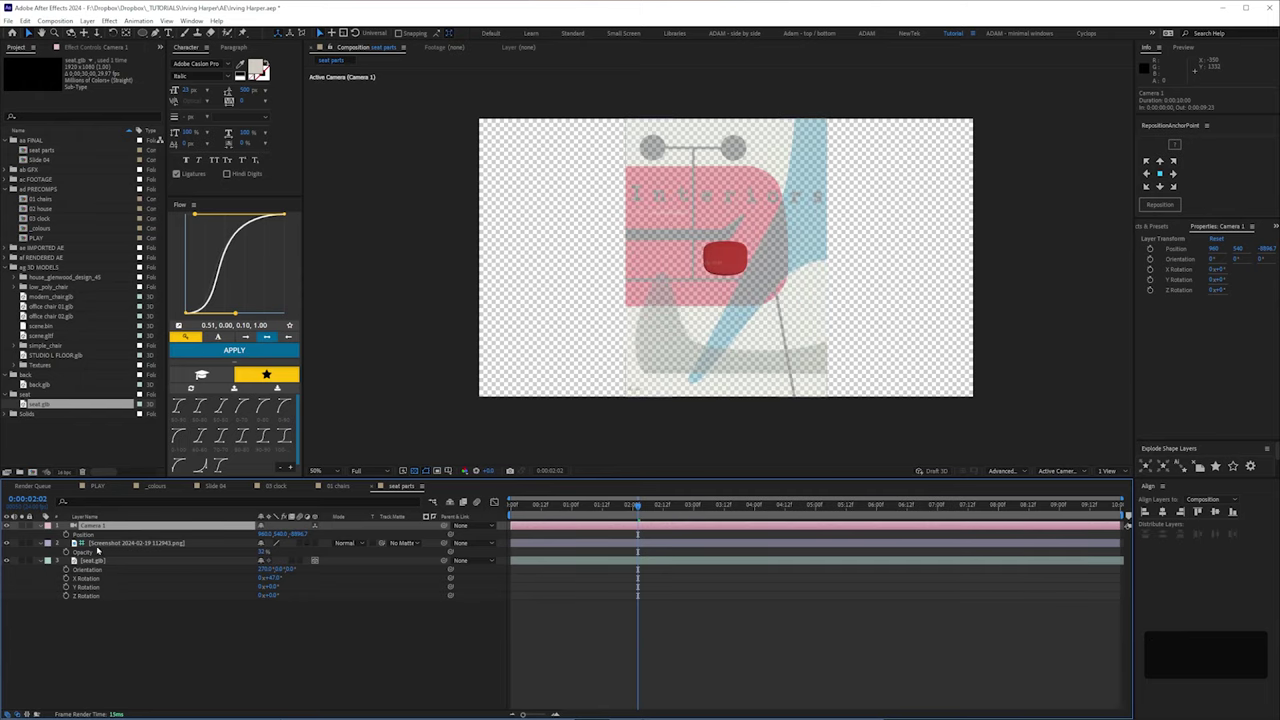
Step: Scale modern_chair to 42% and parent it to main rotate
key("Left")
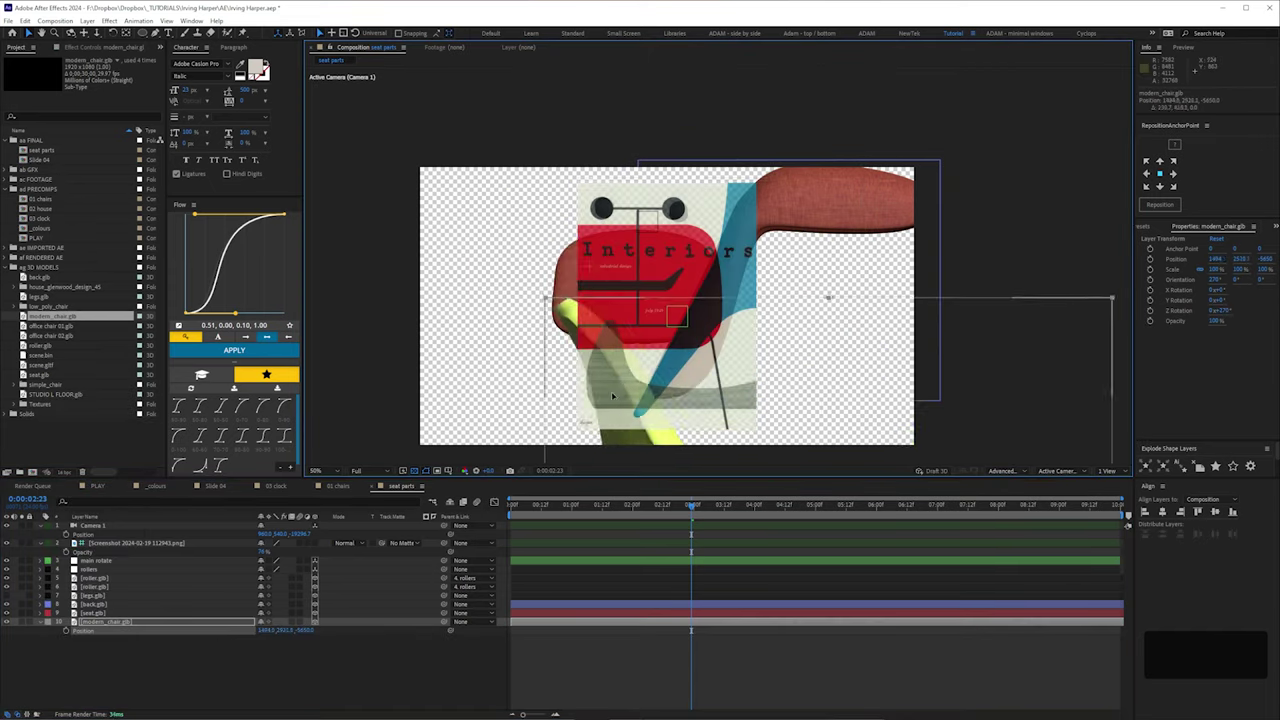
key("s")
key("r")
key("s")
left_click_drag(285, 634, 169, 643)
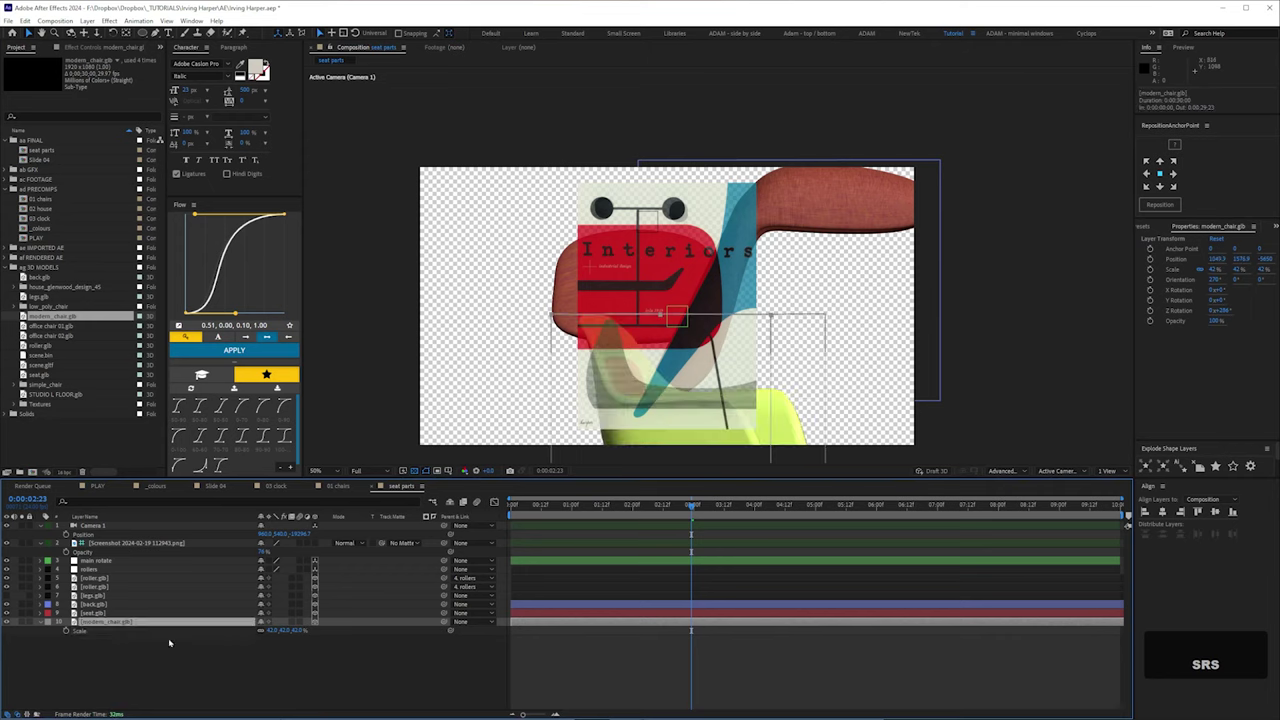
key("r")
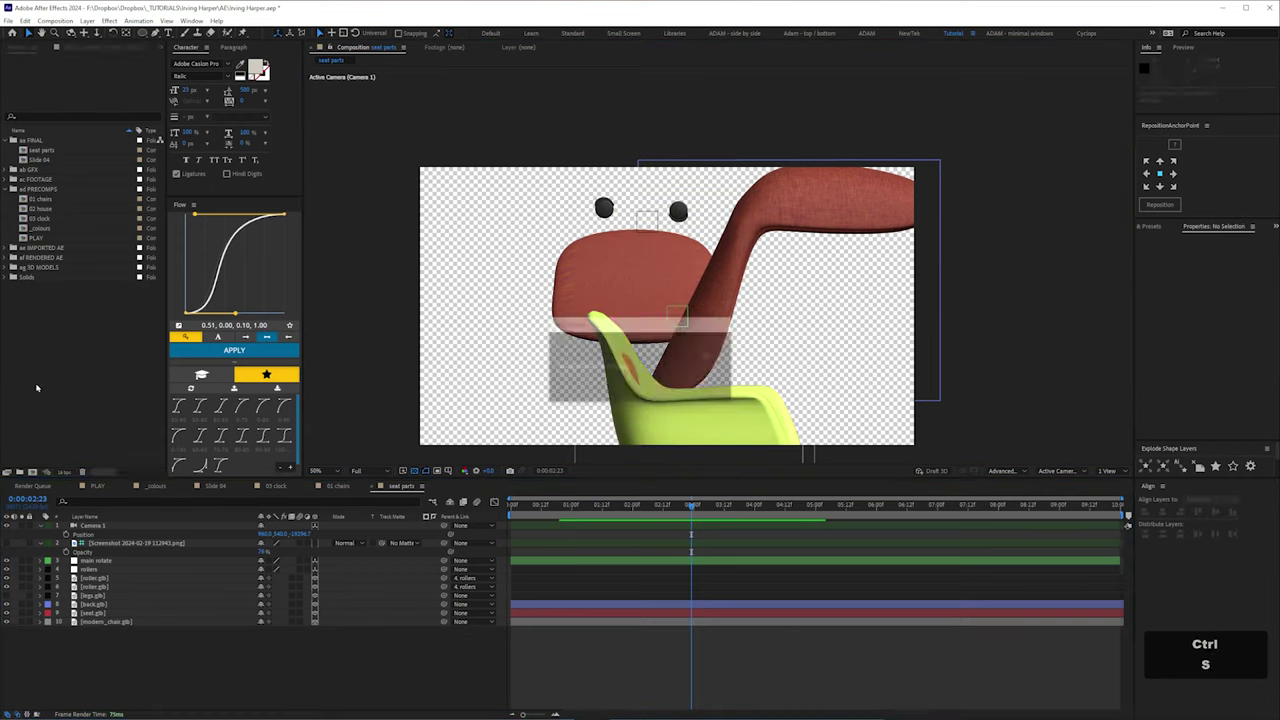
left_click(105, 621)
left_click_drag(444, 621, 97, 566)
Step: Rotate the scene.gltf chair model around its axis
left_click(93, 612)
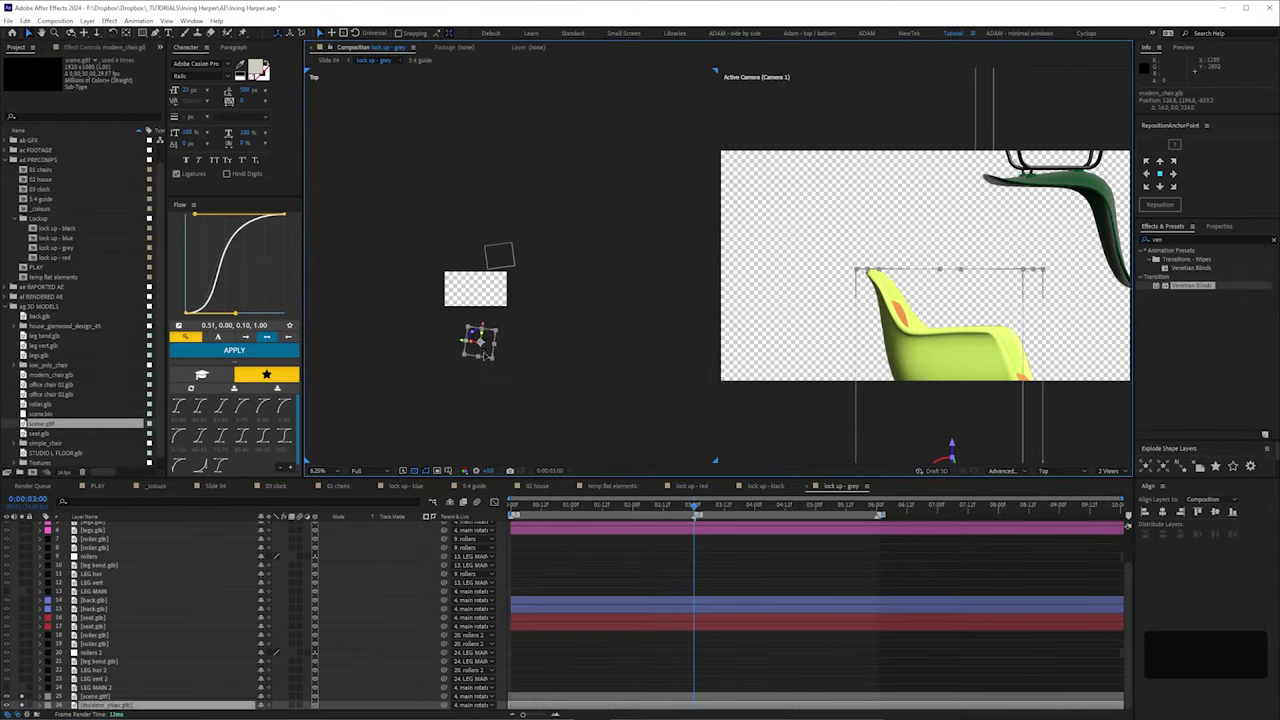
key("space")
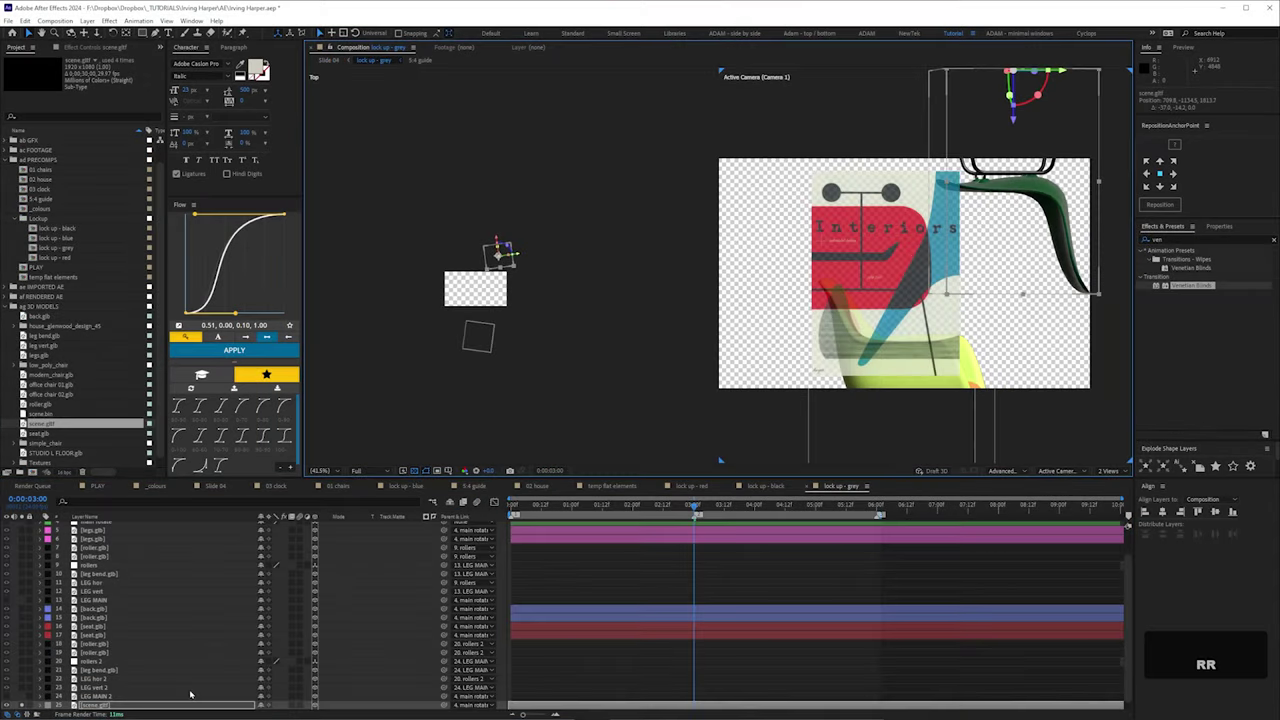
key("r")
key("Page_Up")
left_click_drag(1010, 200, 1066, 193)
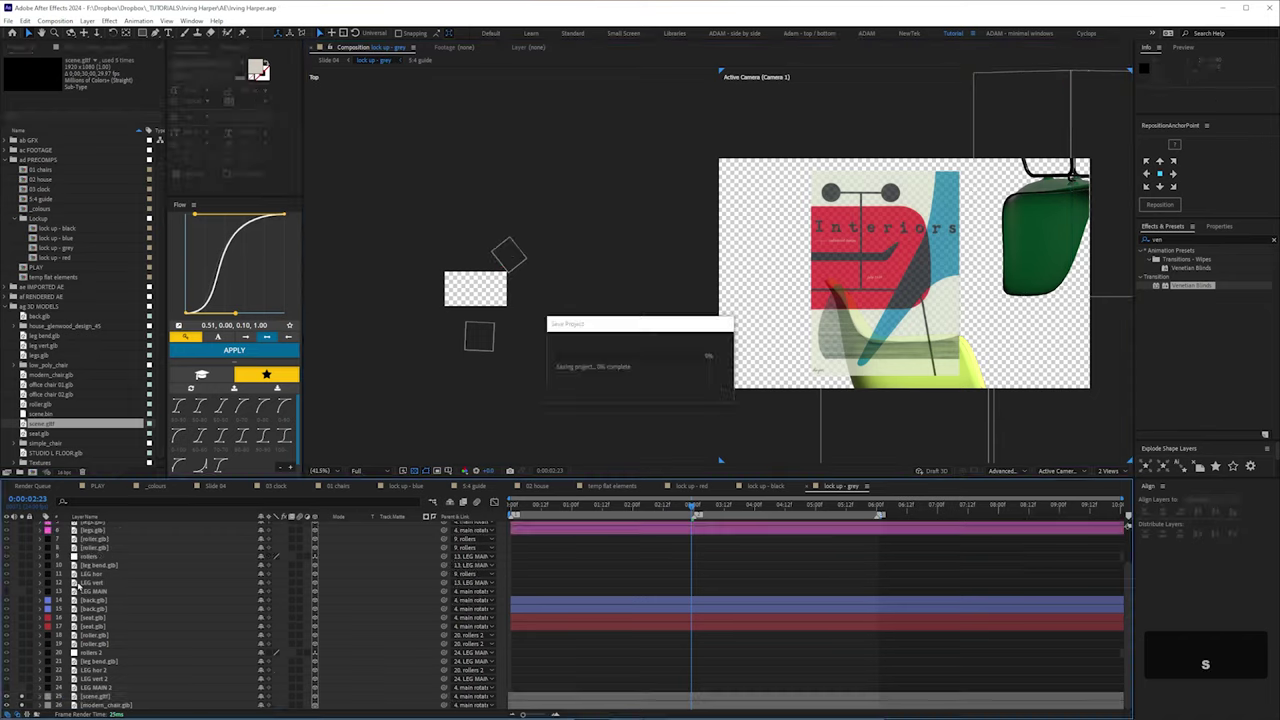
Step: Preview the chair animation and duplicate the lock up - black layer
key("KP_0")
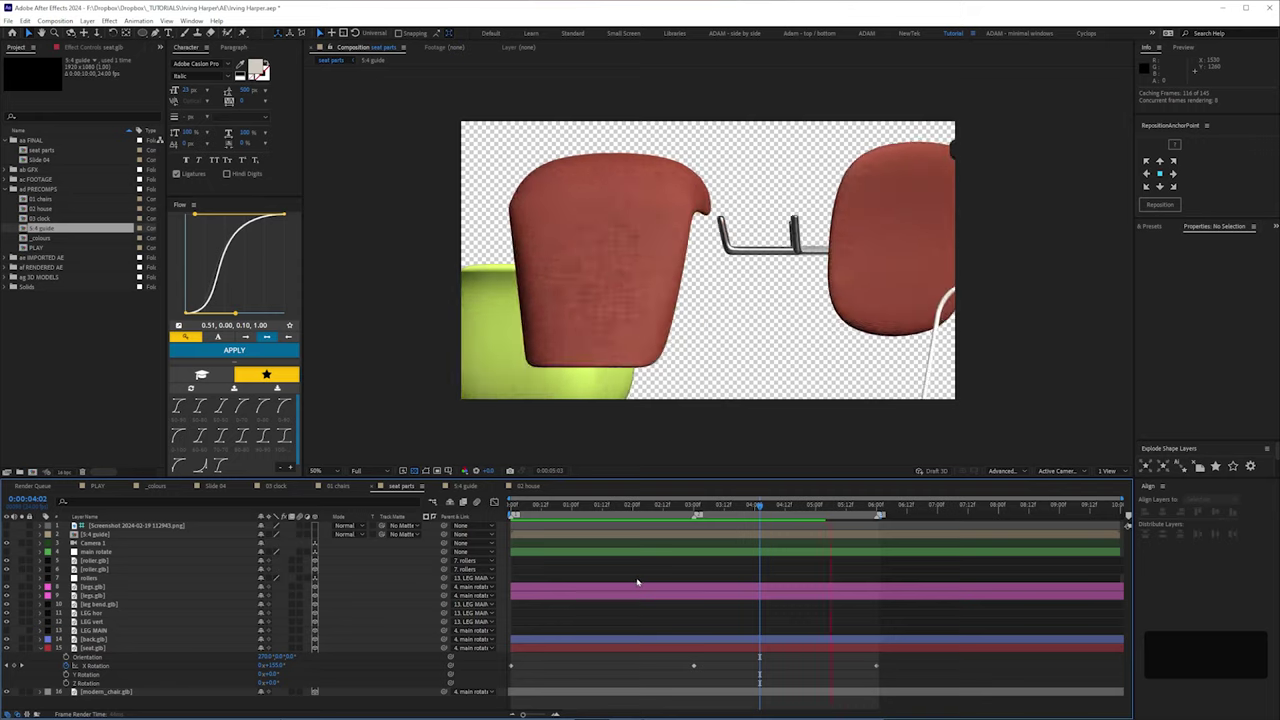
key("Left")
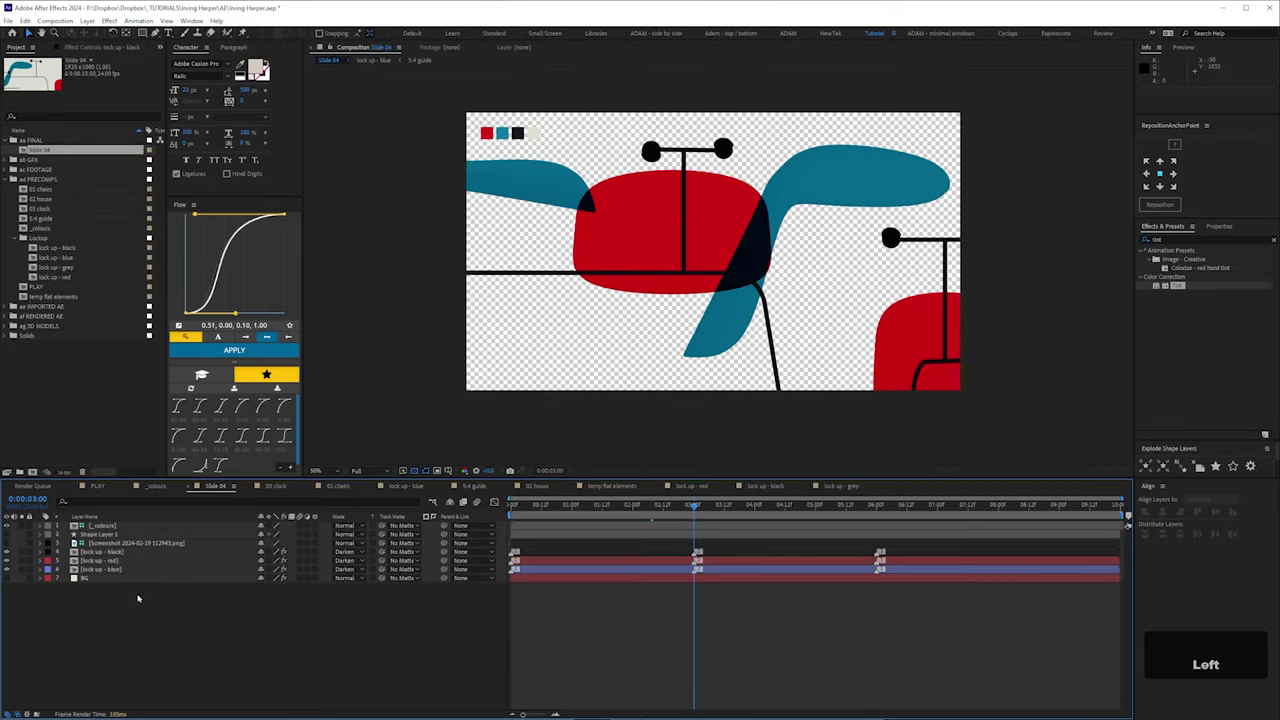
left_click(100, 551)
key("ctrl+d")
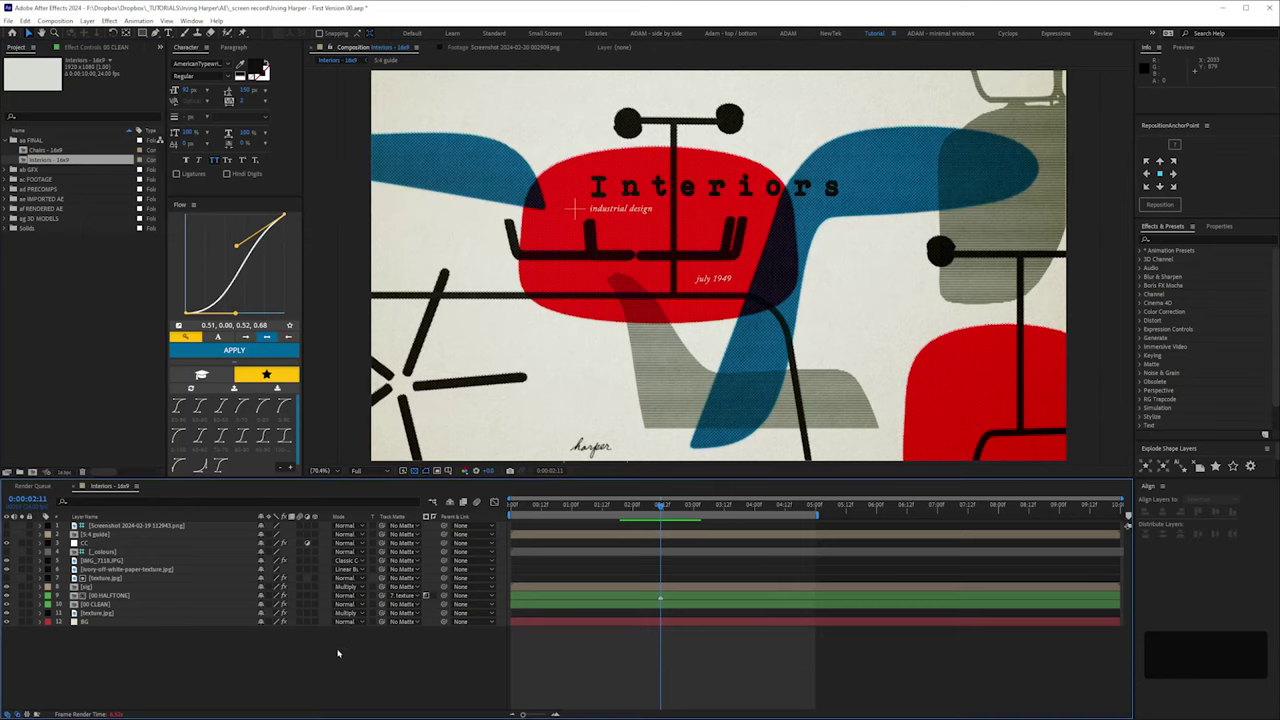
Step: Check the 00 CLEAN Time Remap speed curve, then open the 00 CLEAN precomp
left_click(93, 603)
key("u")
left_click(512, 612)
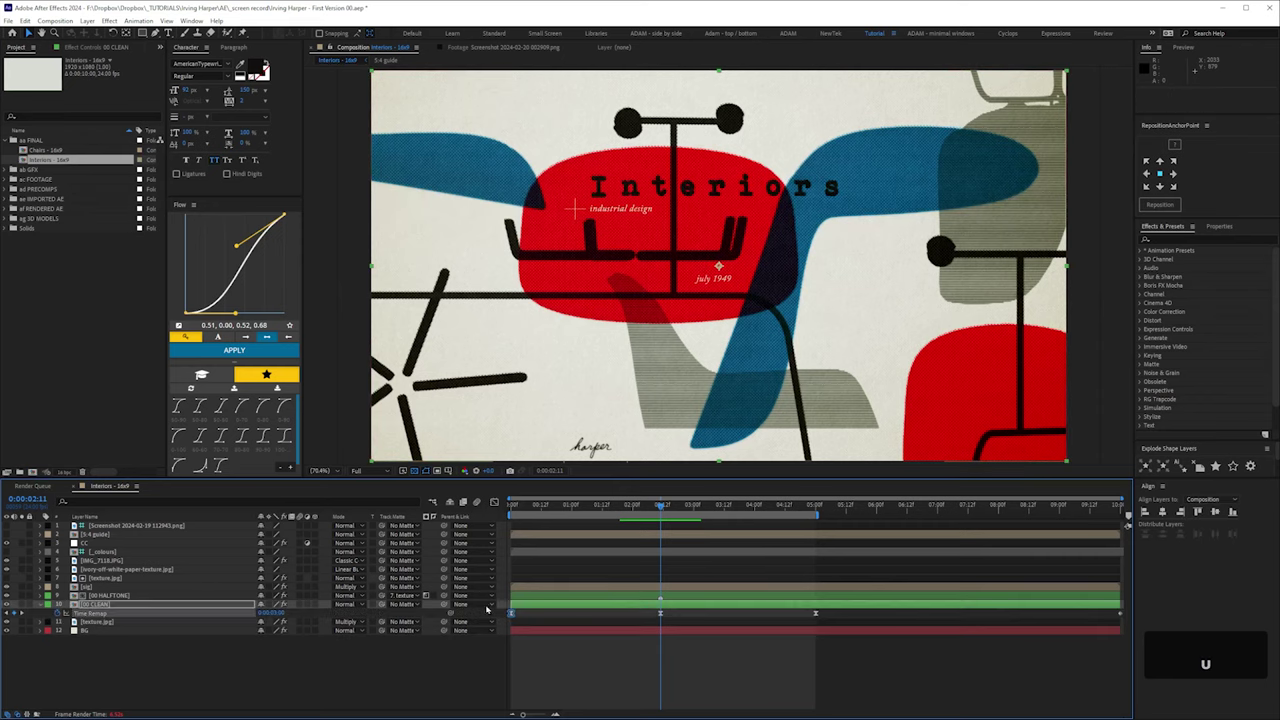
left_click(495, 504)
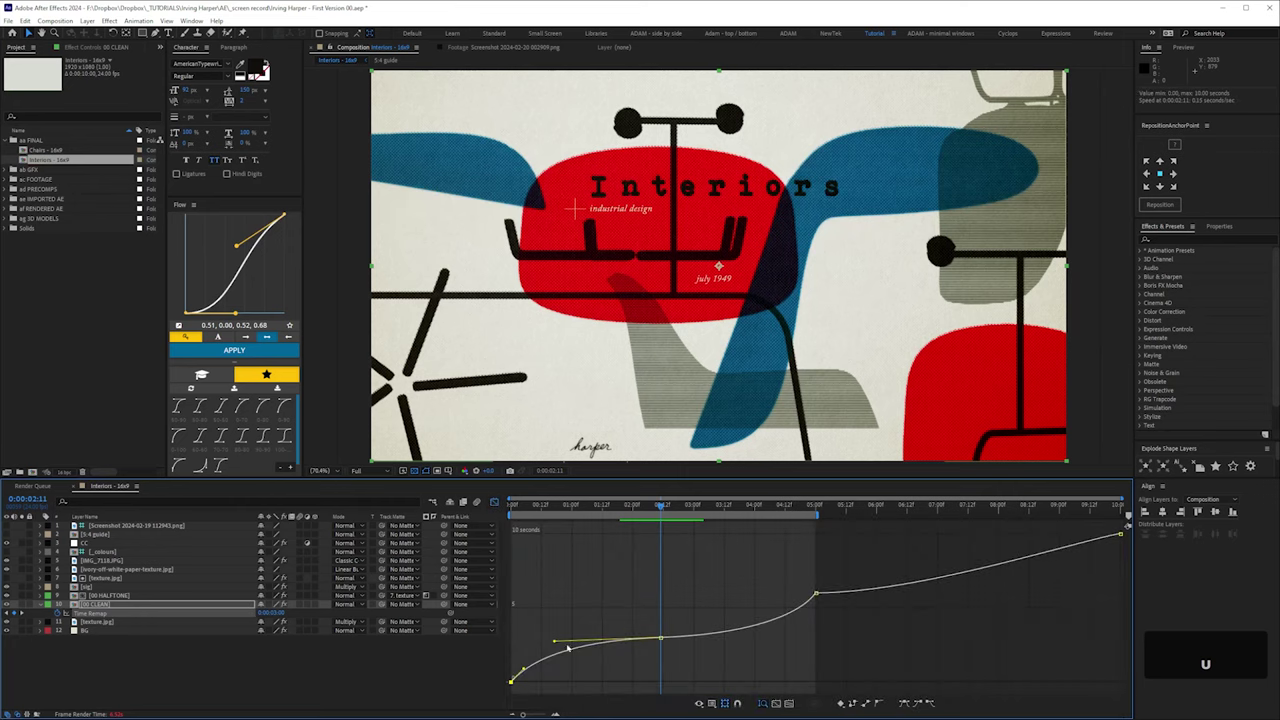
left_click(495, 504)
double_click(110, 604)
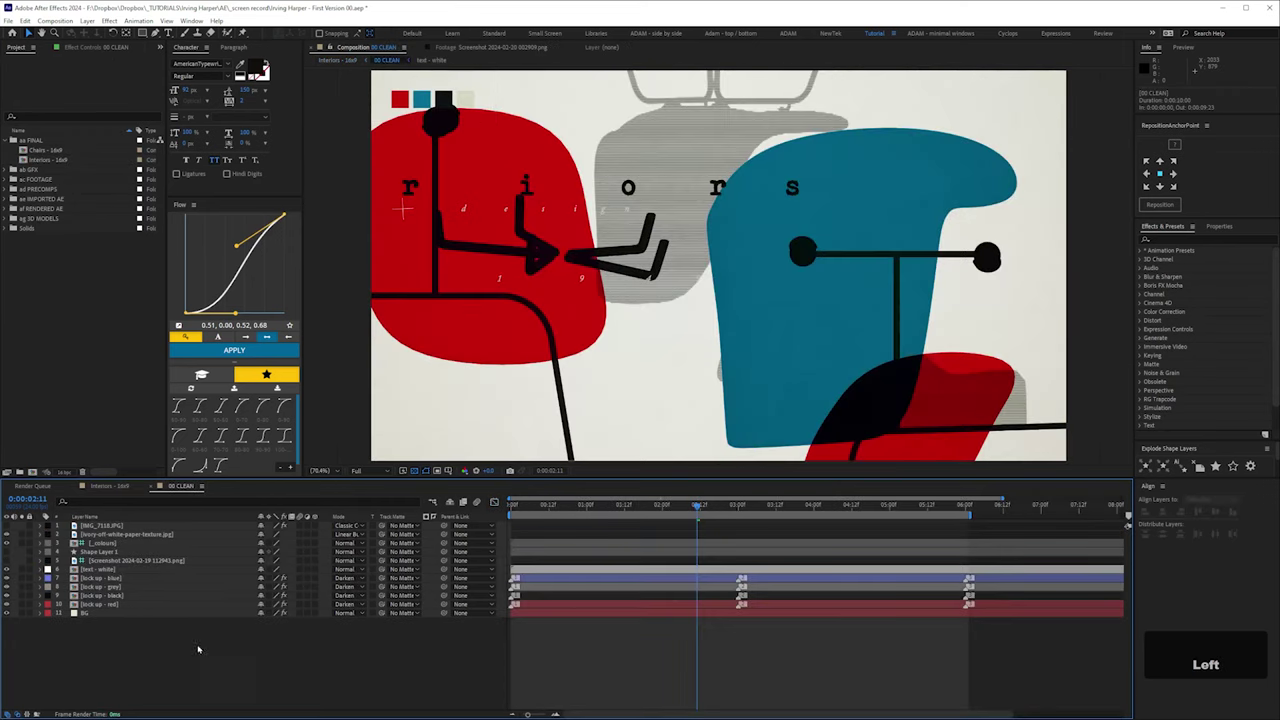
Step: Move to 3:00 and view lock up - red solo, then with all layers
left_click(736, 506)
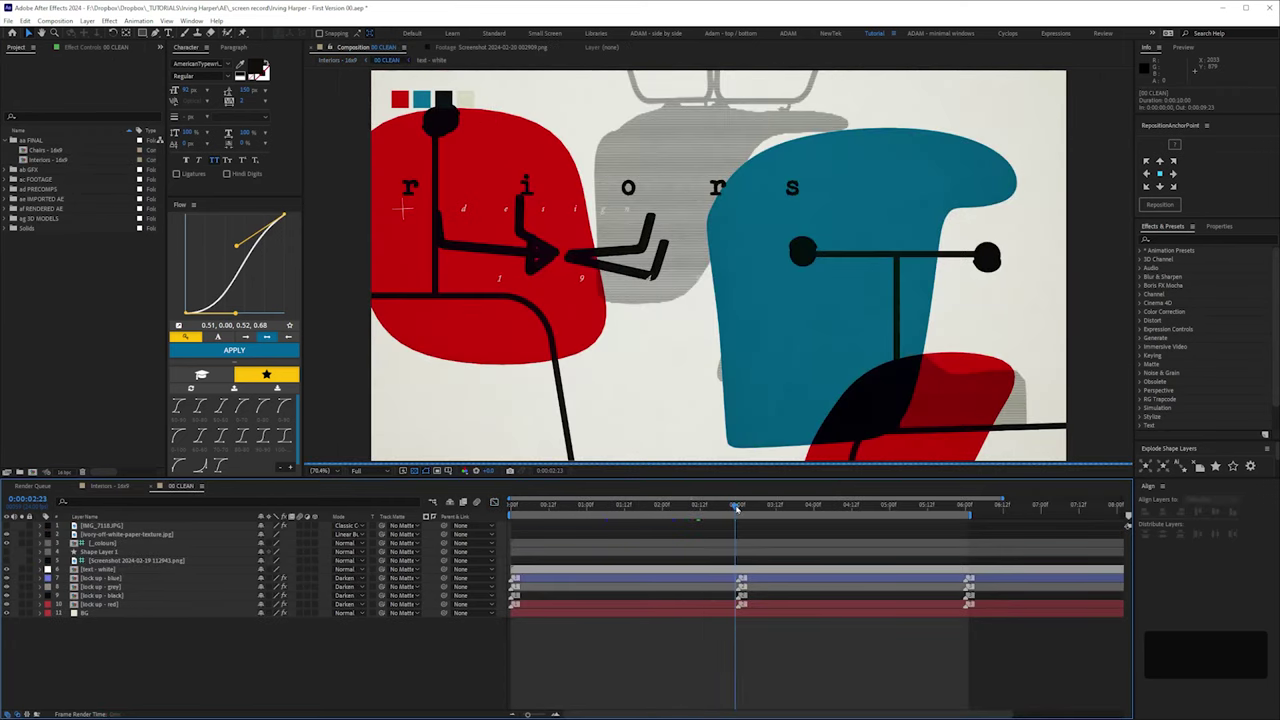
left_click_drag(736, 507, 739, 508)
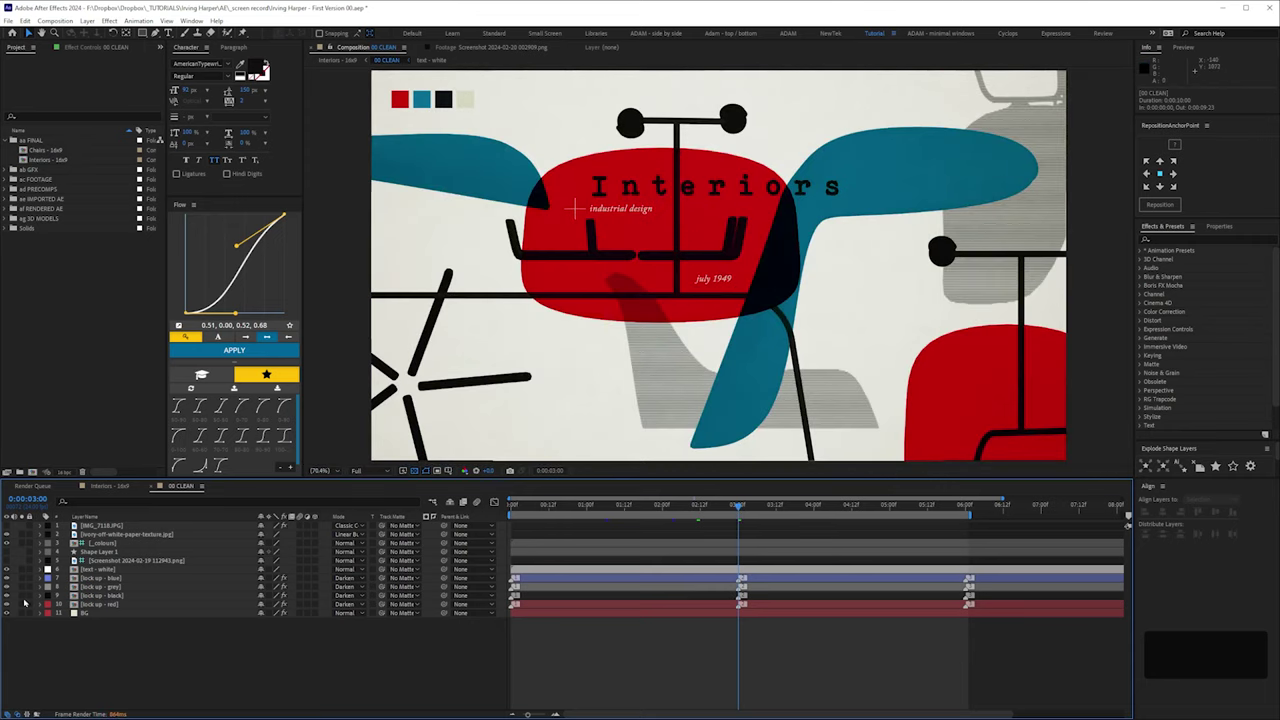
left_click(25, 605)
left_click(97, 605)
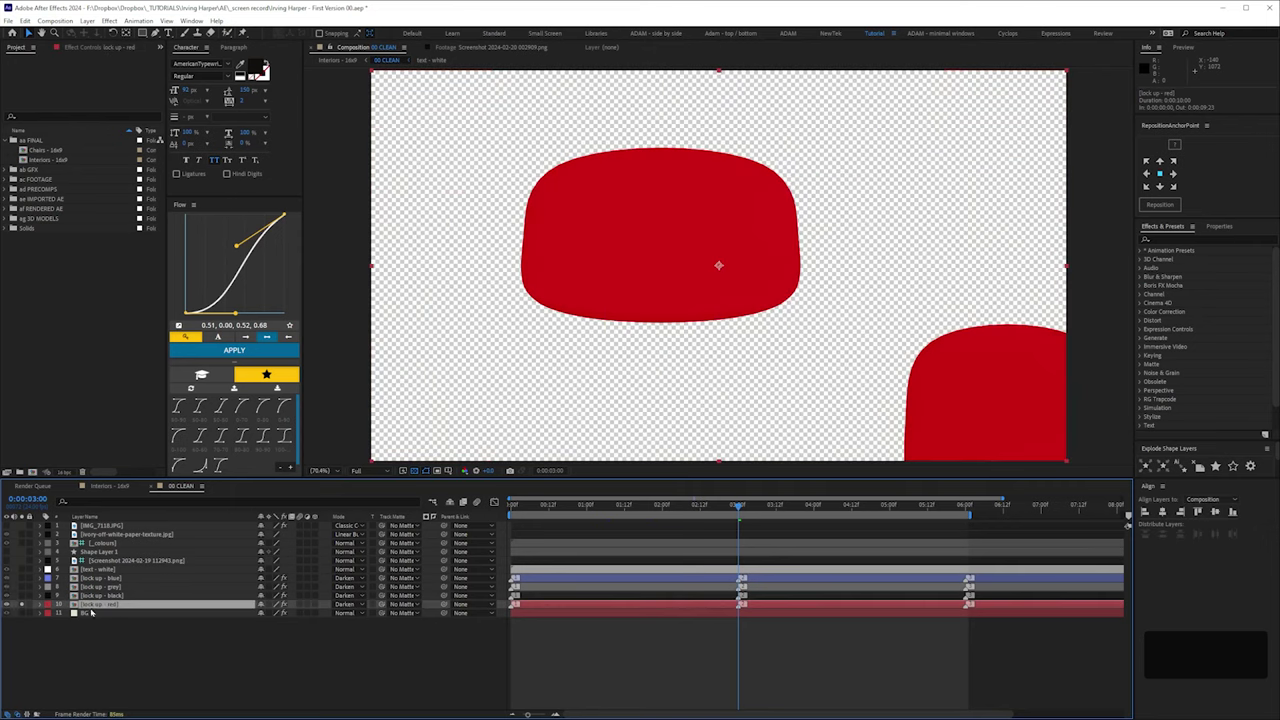
left_click(22, 601)
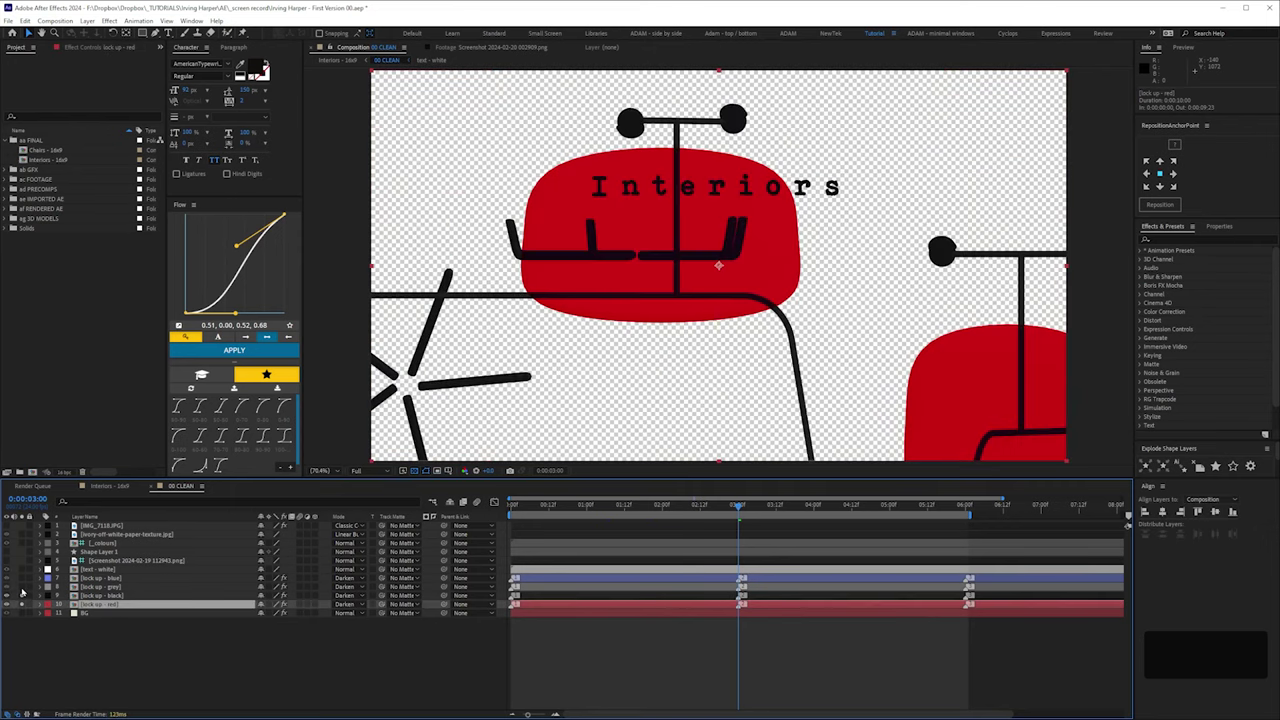
Step: Inspect lock up - grey's Tint, Curves and Venetian Blinds effects, toggling Venetian Blinds off and on
left_click(100, 588)
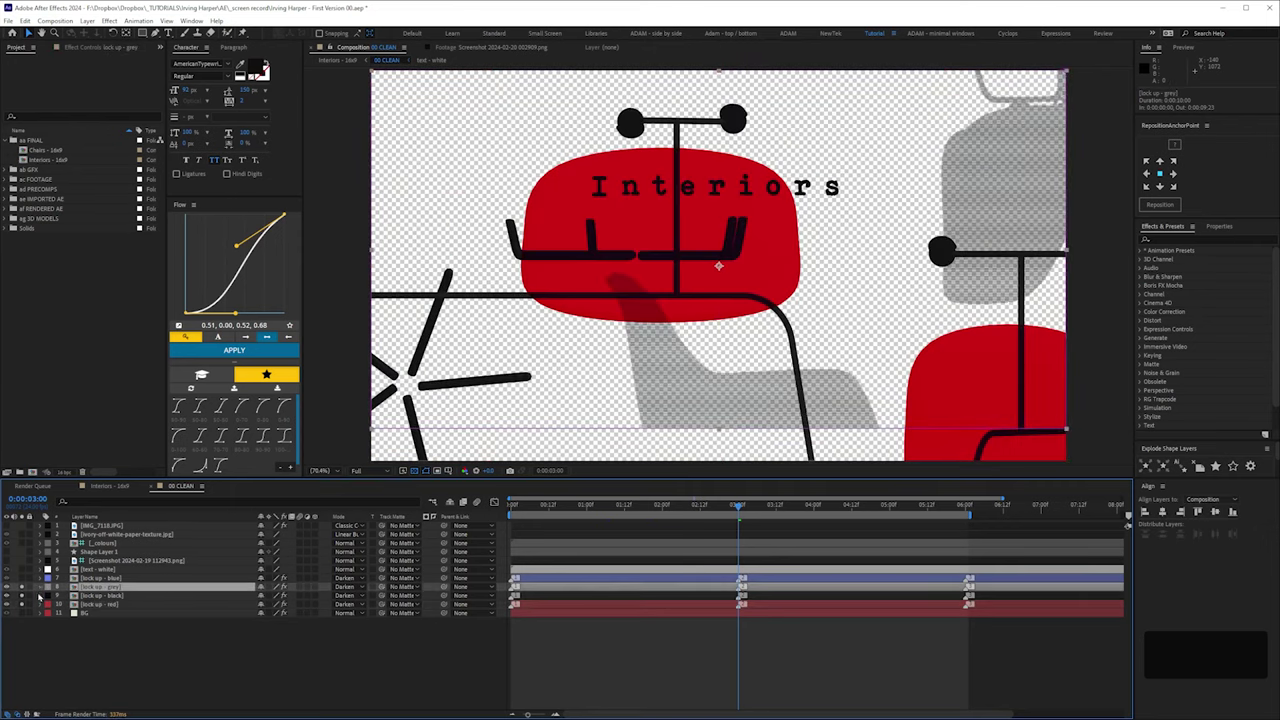
left_click(41, 587)
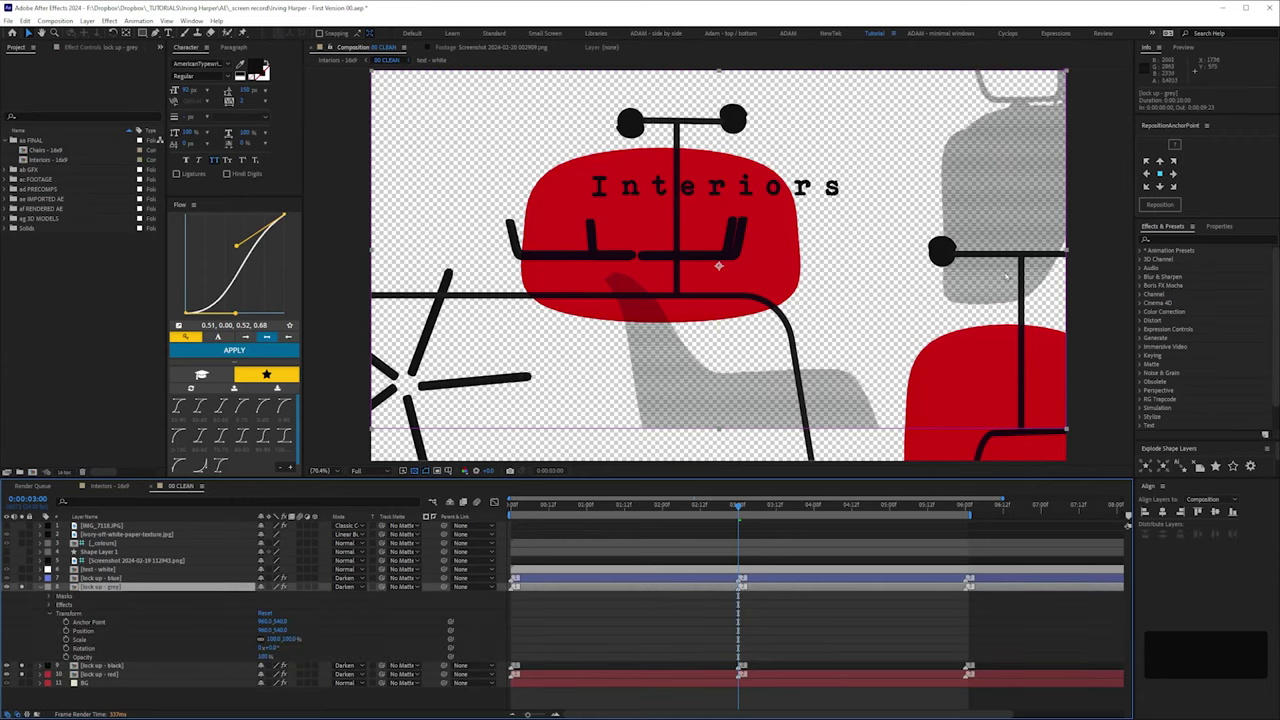
left_click(86, 47)
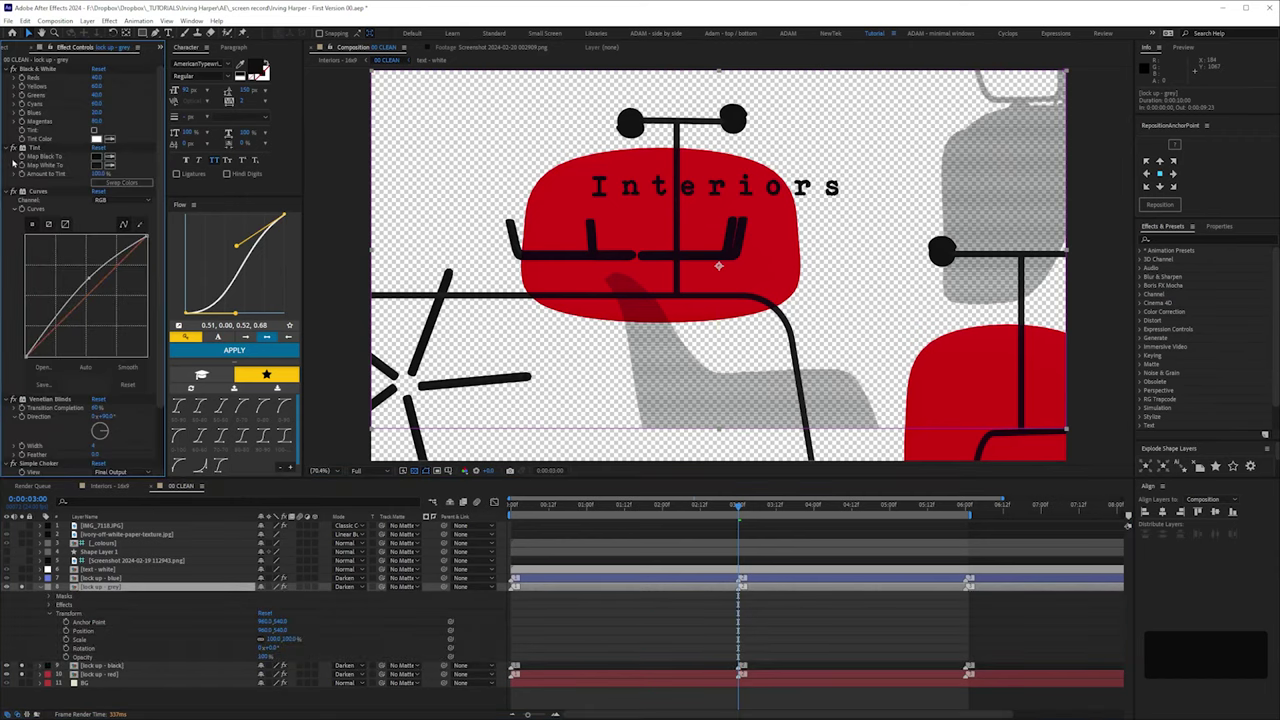
left_click(14, 147)
left_click(14, 156)
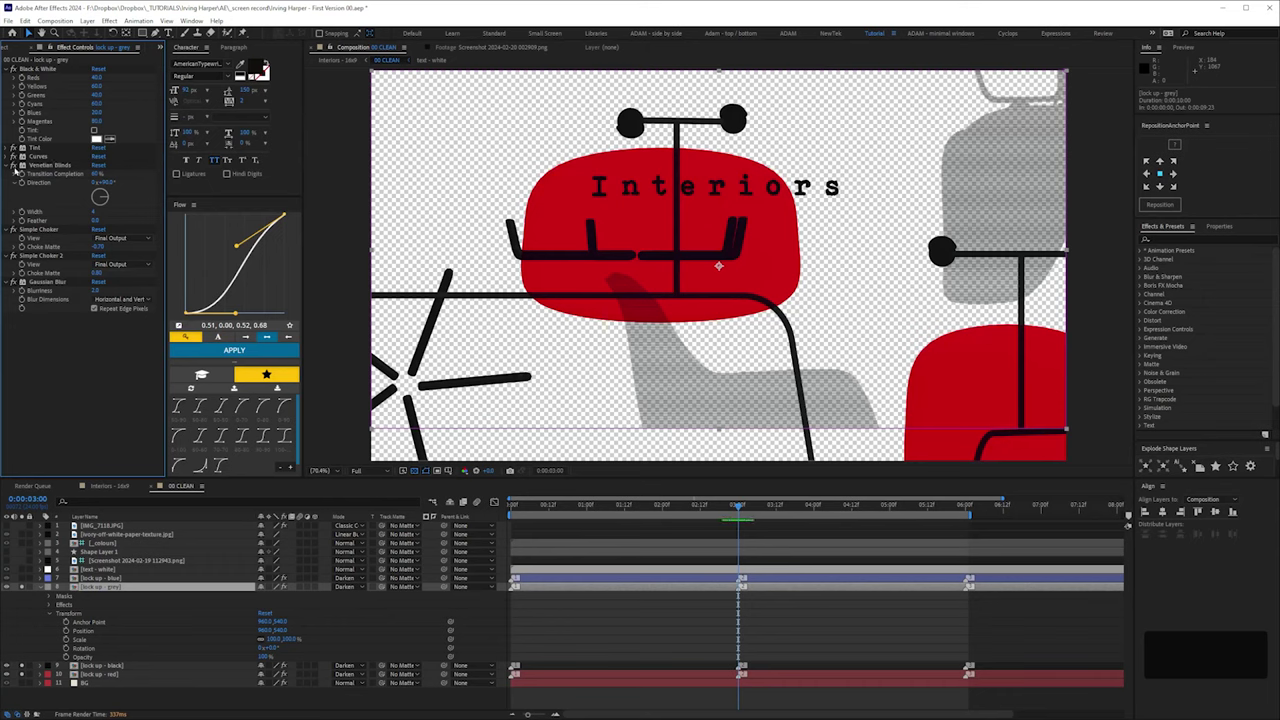
left_click(14, 165)
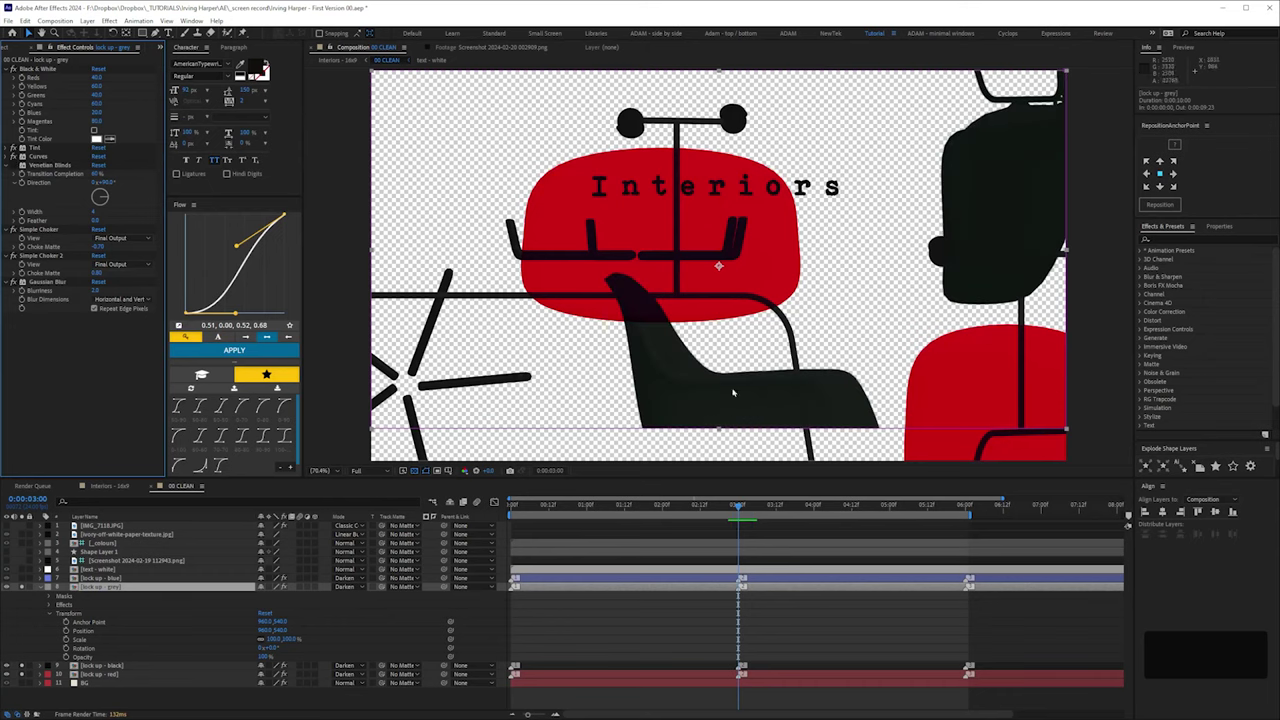
left_click(14, 165)
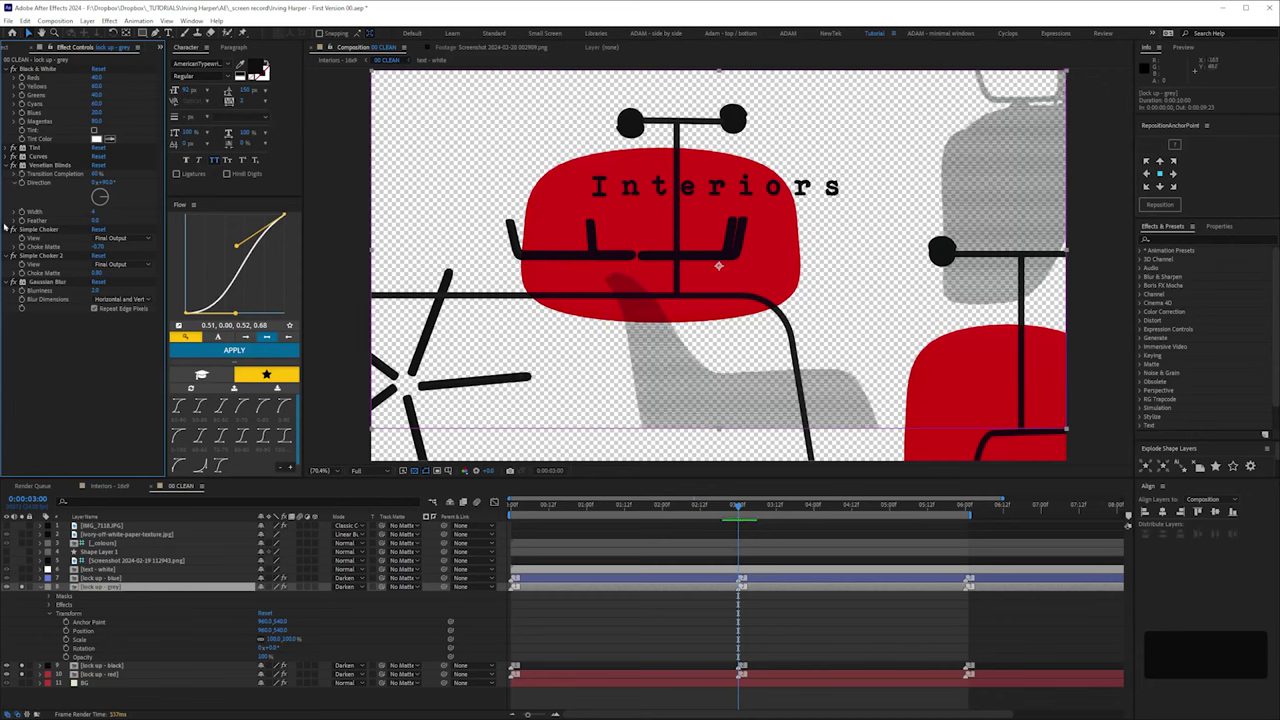
Step: Collapse lock up - grey and show every layer of the clean composite together
left_click(35, 587)
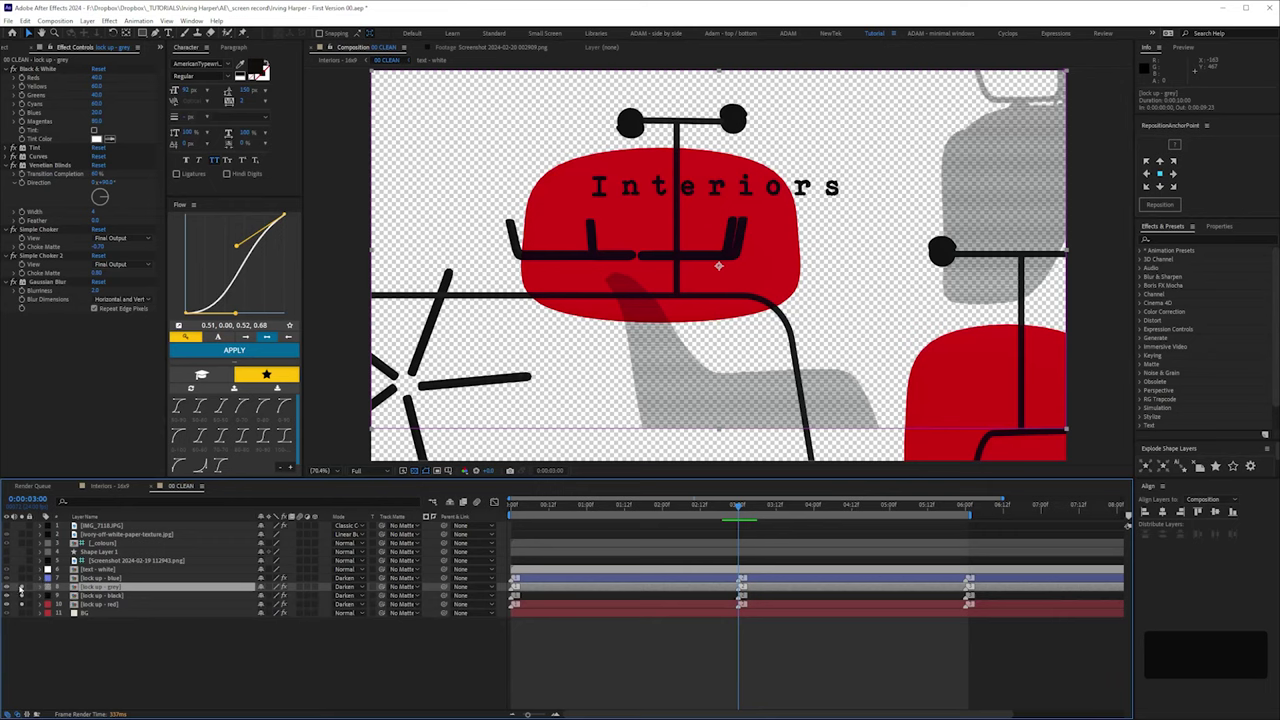
left_click(22, 603)
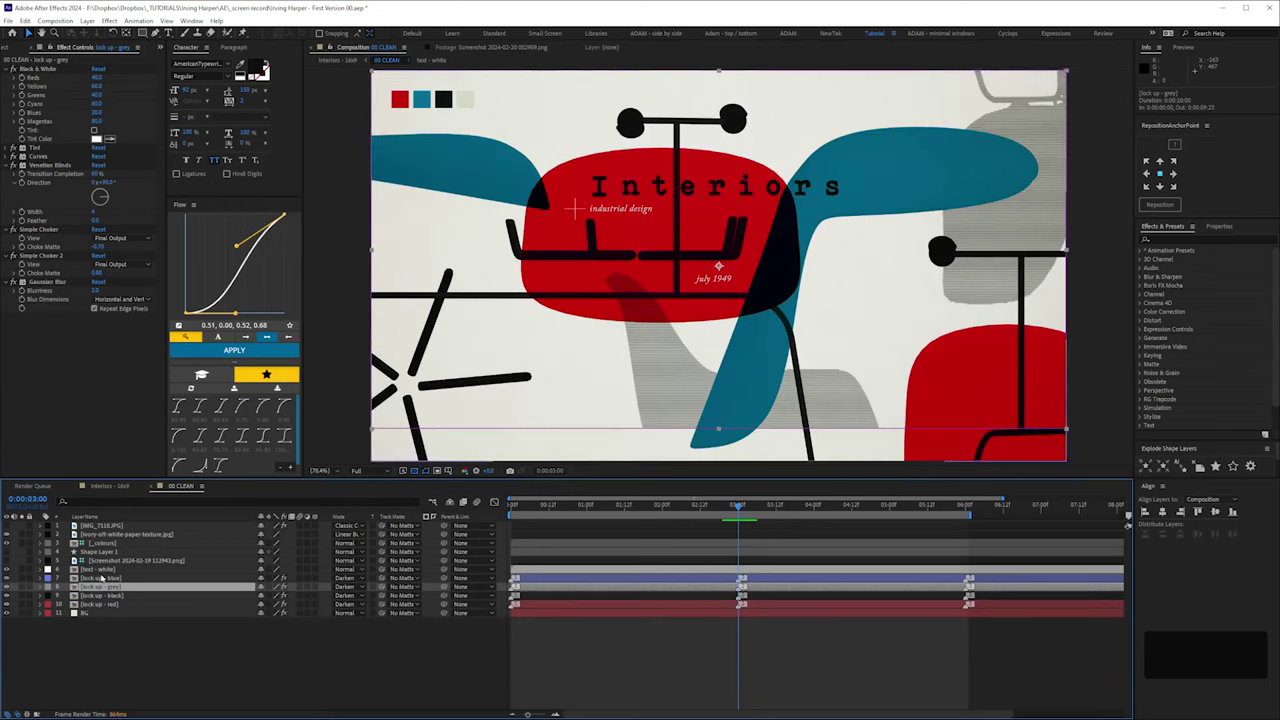
left_click(151, 655)
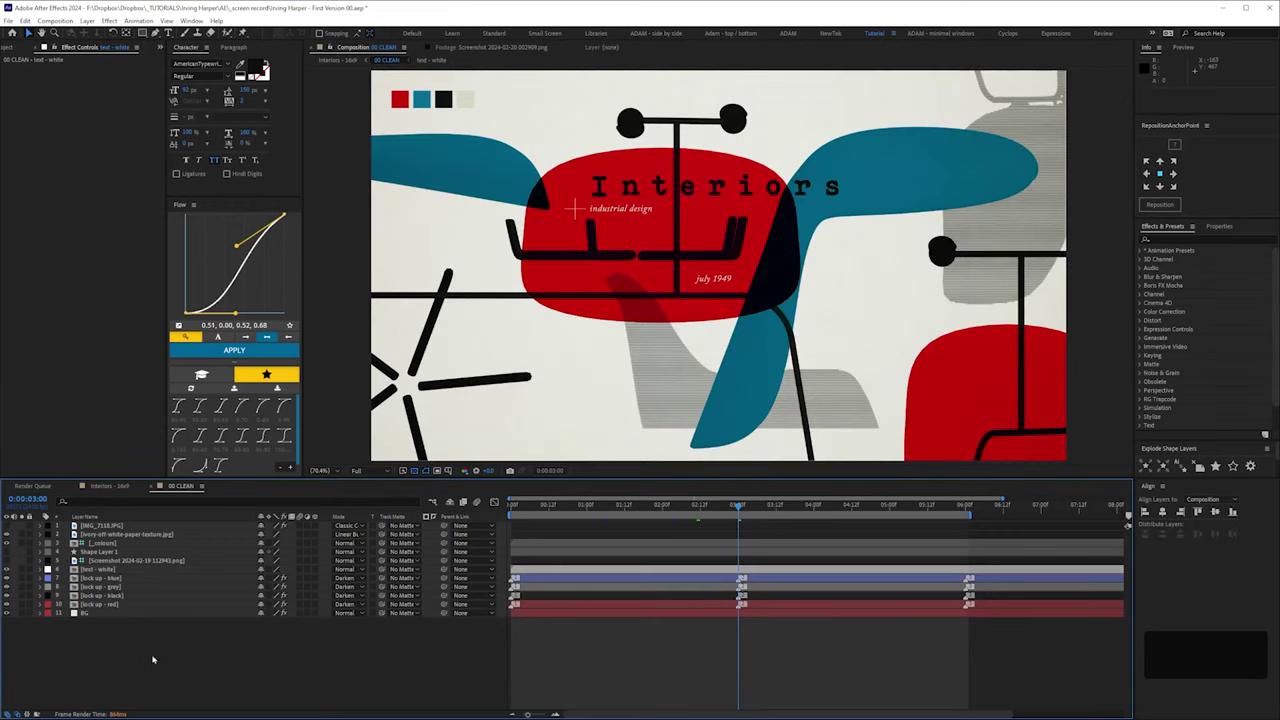
Step: Open the lock up - red comp in a 2 Views Top plus Active Camera split and scrub
double_click(113, 610)
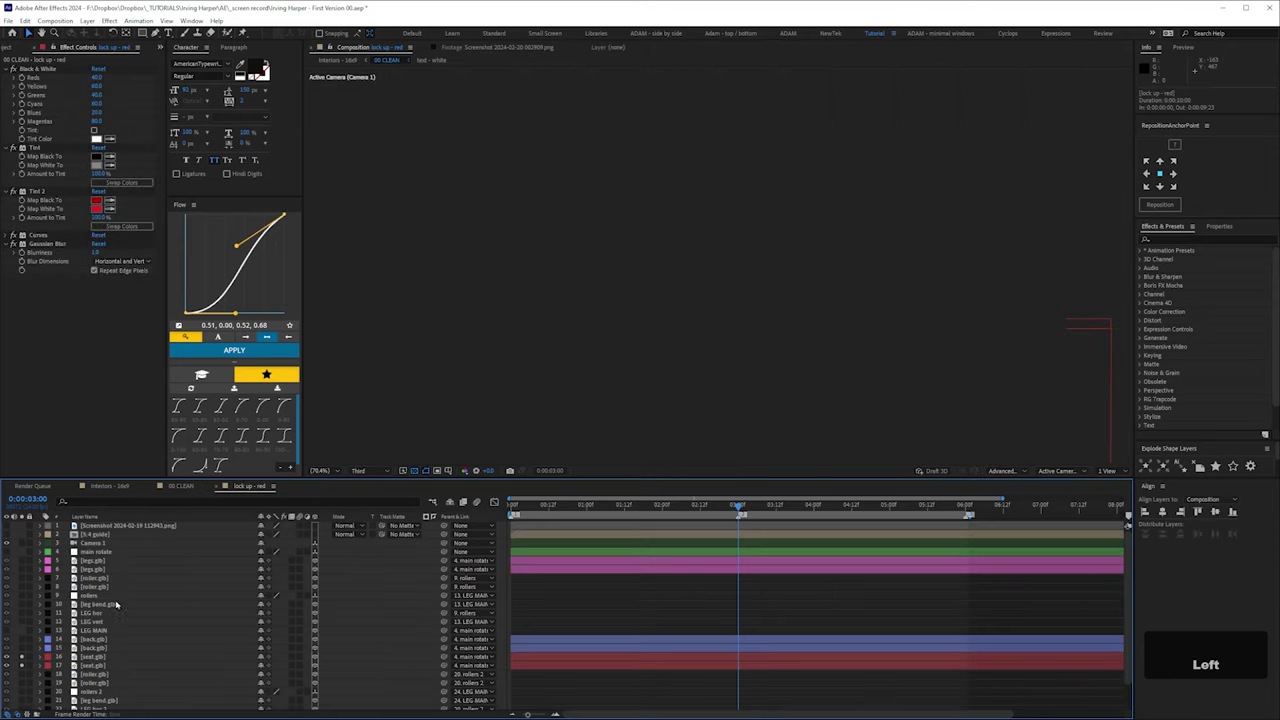
left_click(180, 485)
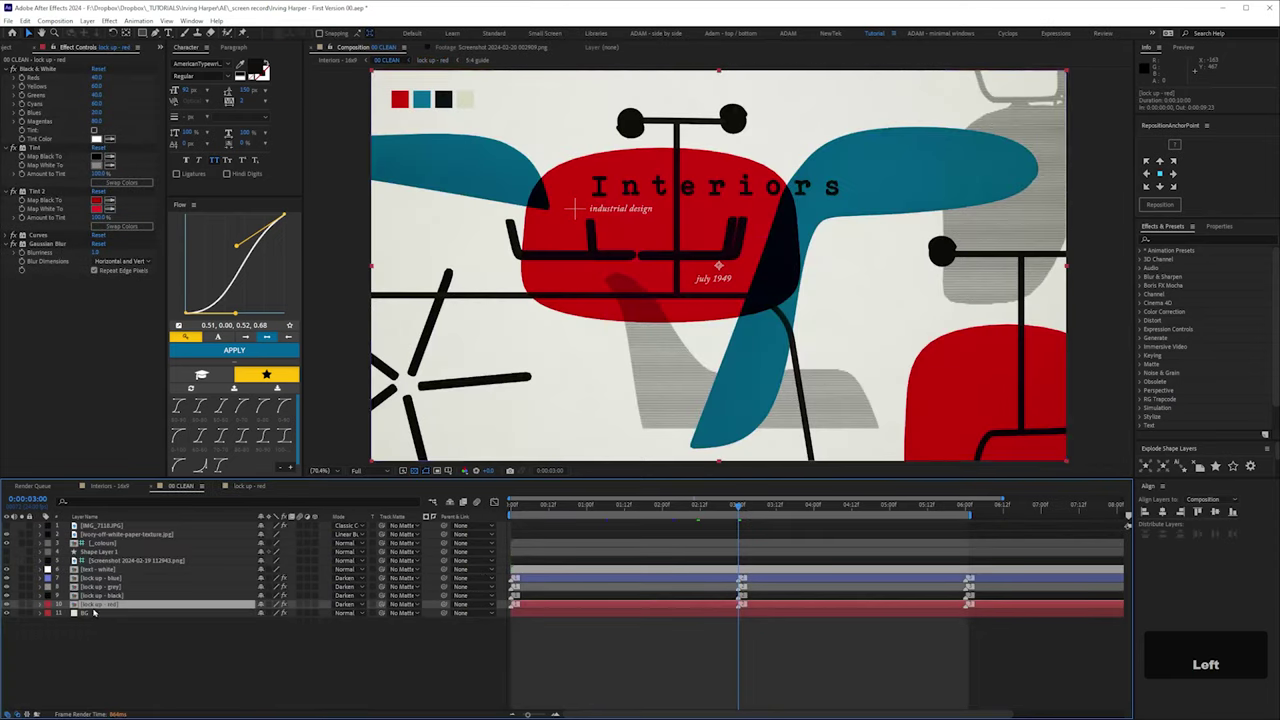
left_click(249, 485)
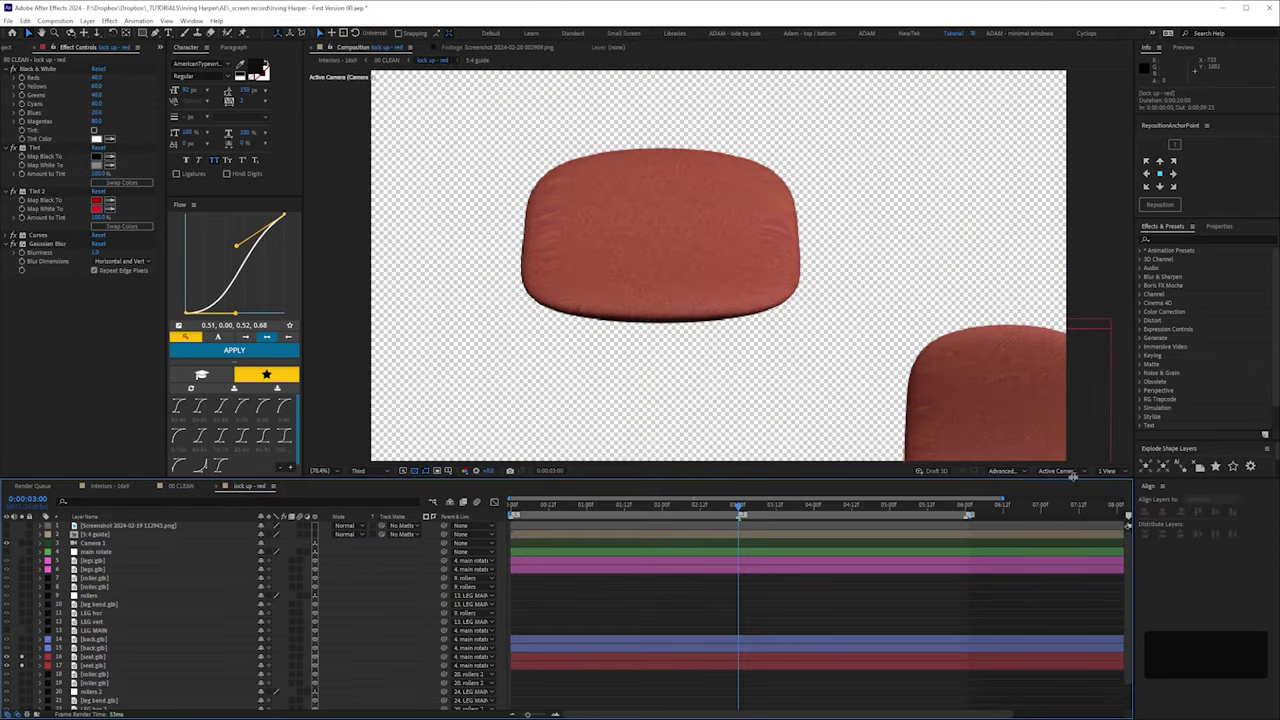
left_click(1108, 470)
left_click(1120, 495)
left_click(523, 505)
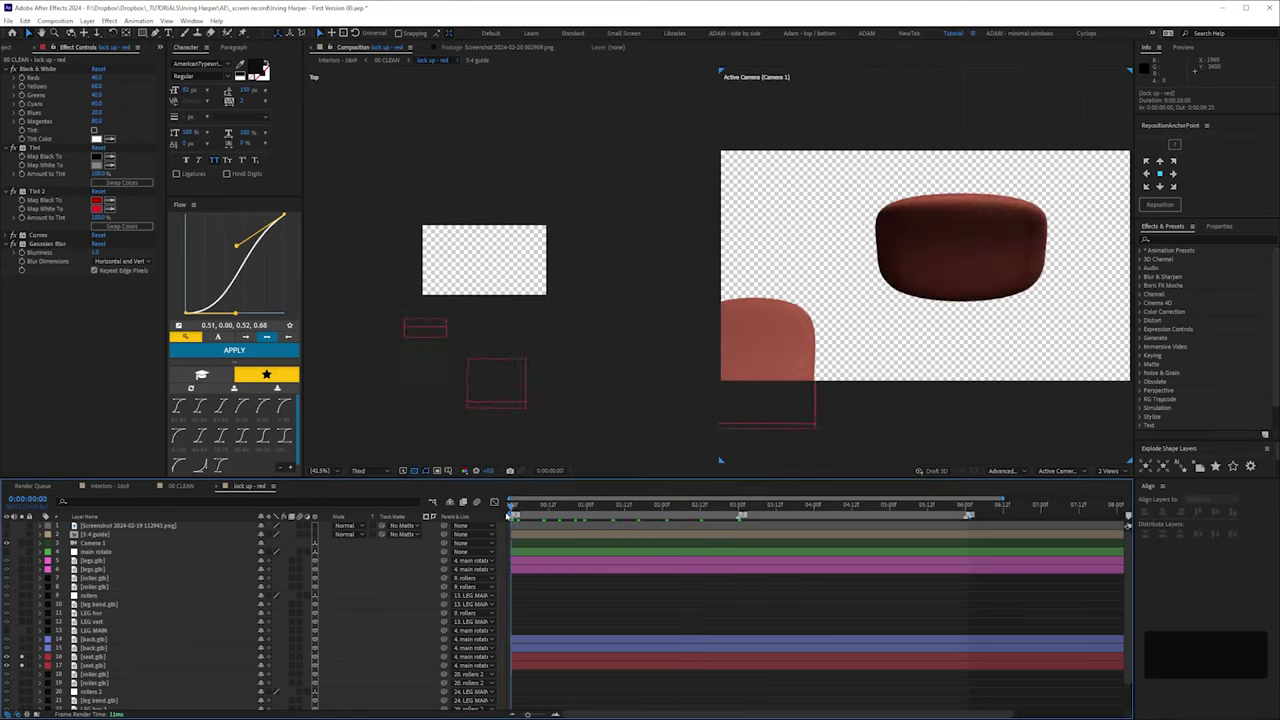
left_click_drag(533, 517, 737, 529)
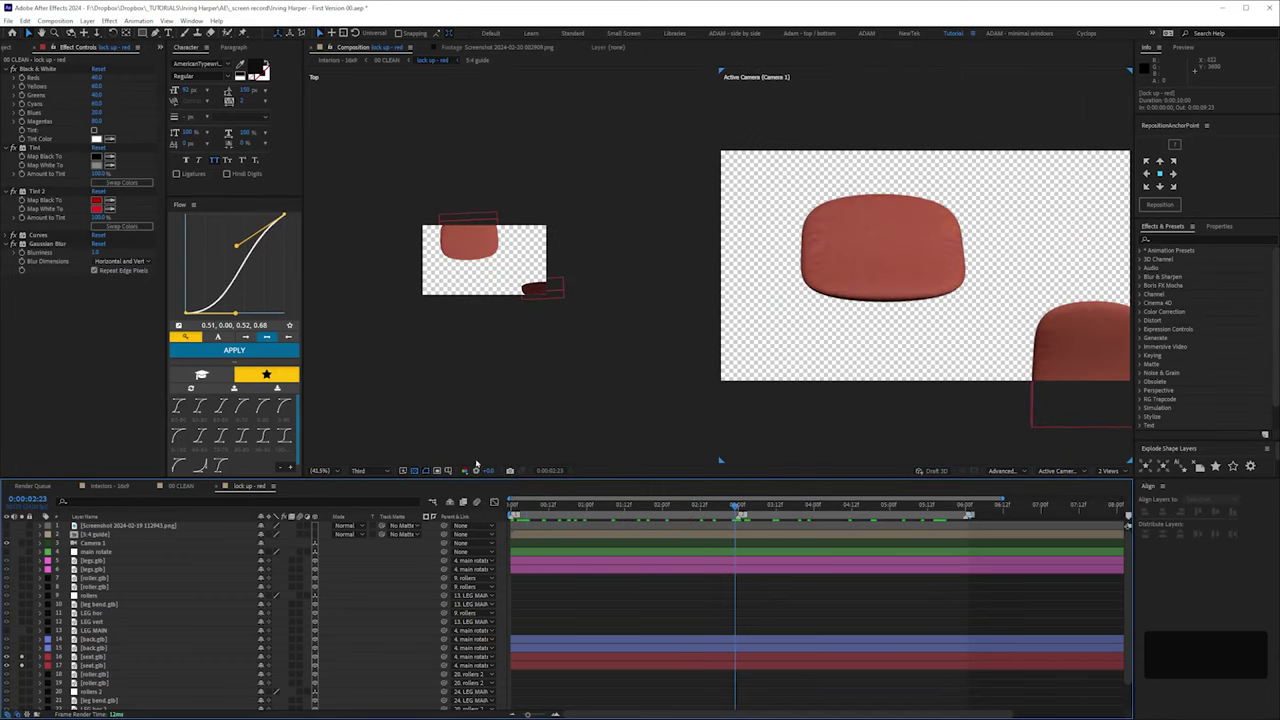
Step: Zoom the Top view out and back in, rewind the chair pose, and return to 00 CLEAN
left_click(525, 447)
key("ctrl+minus")
key("ctrl+minus")
key("ctrl+minus")
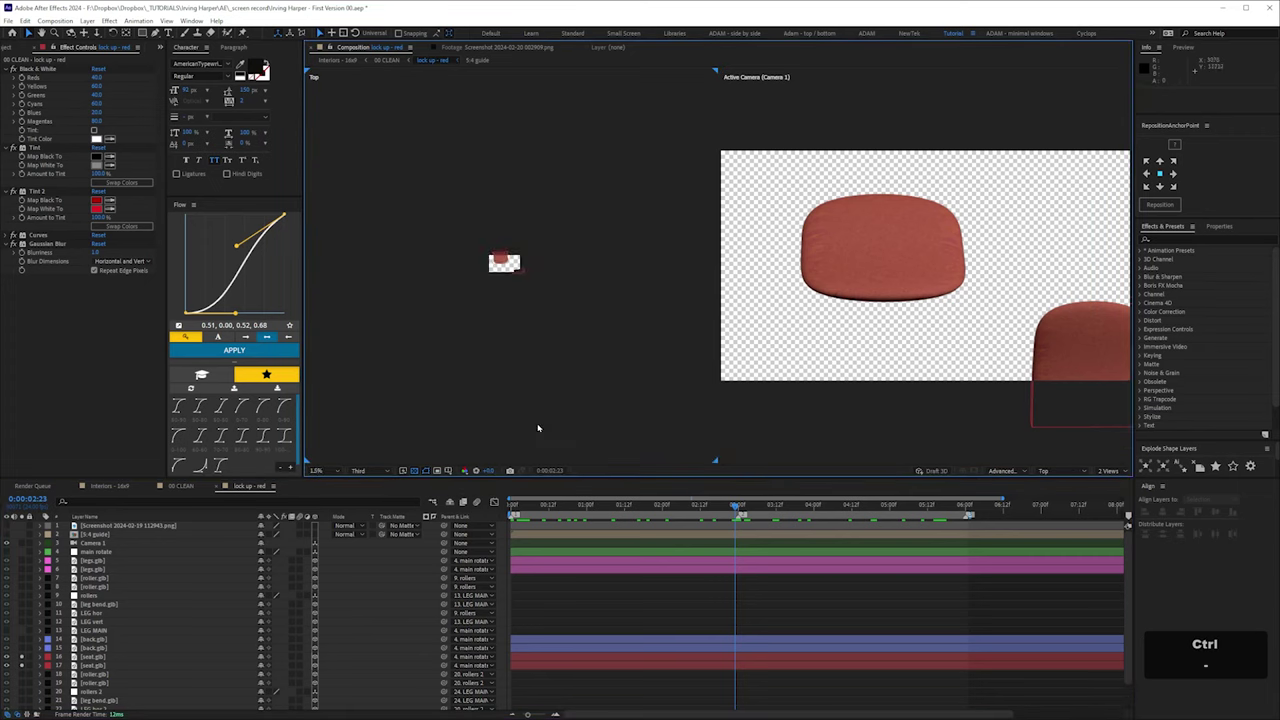
key("ctrl+equal")
key("ctrl+equal")
key("ctrl+equal")
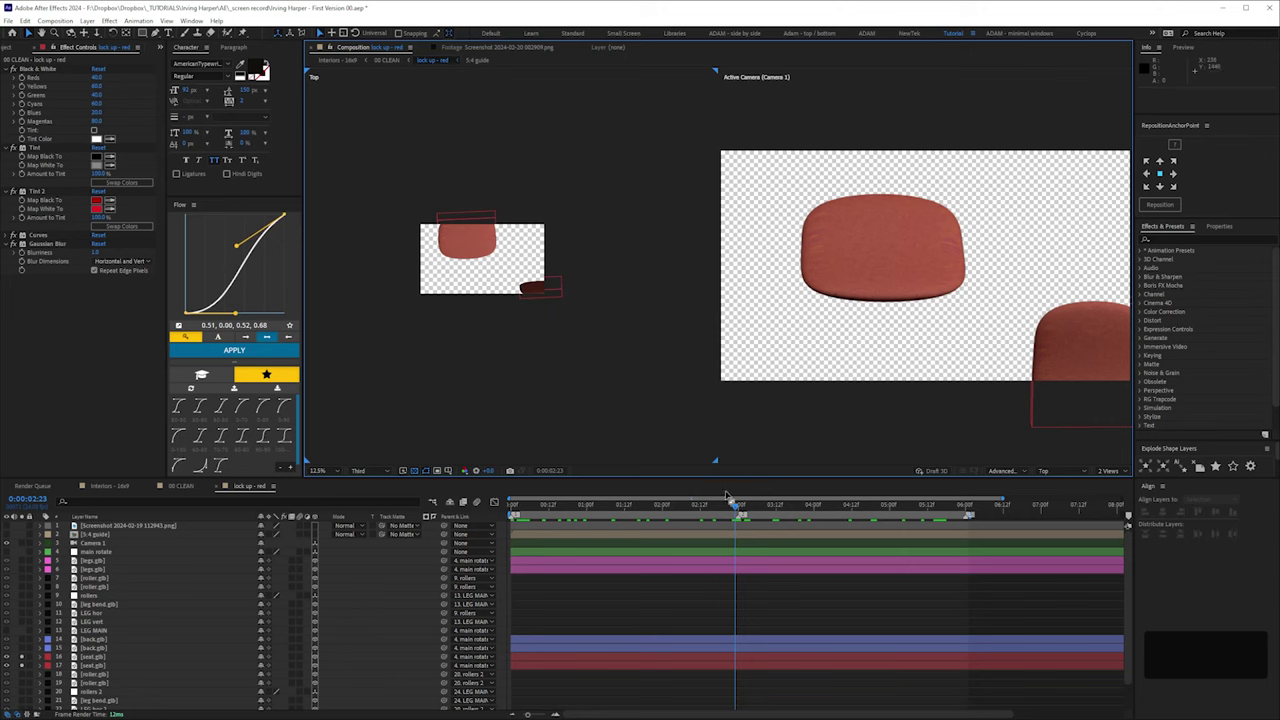
left_click_drag(702, 511, 739, 516)
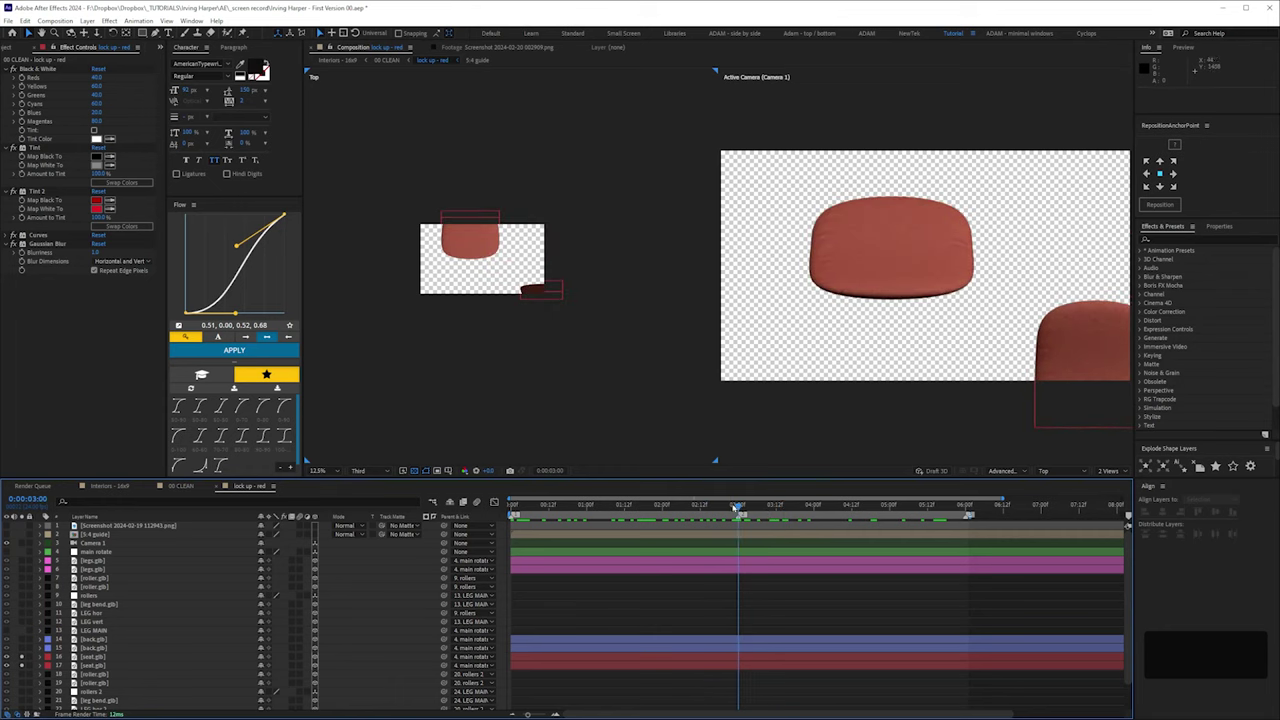
left_click(181, 486)
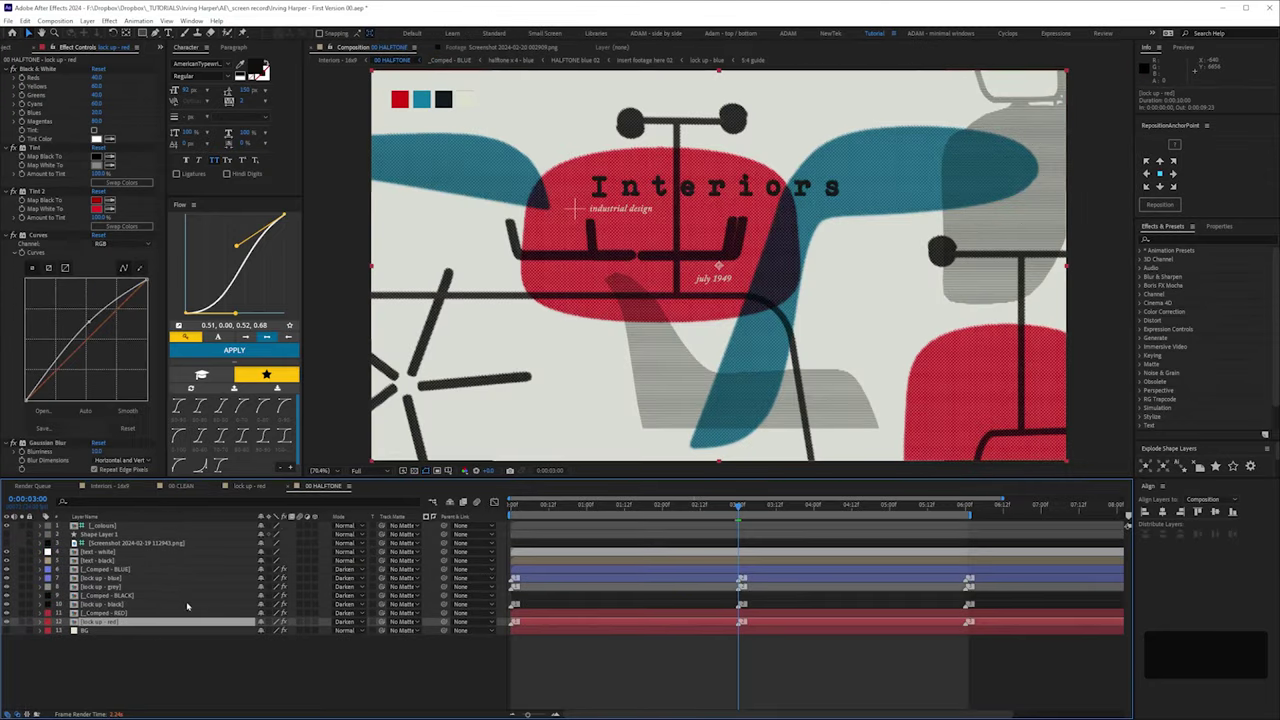
Step: Solo the _Comped - RED layer in 00 HALFTONE, then open it and its halftone x 4 - red precomp
left_click(40, 613)
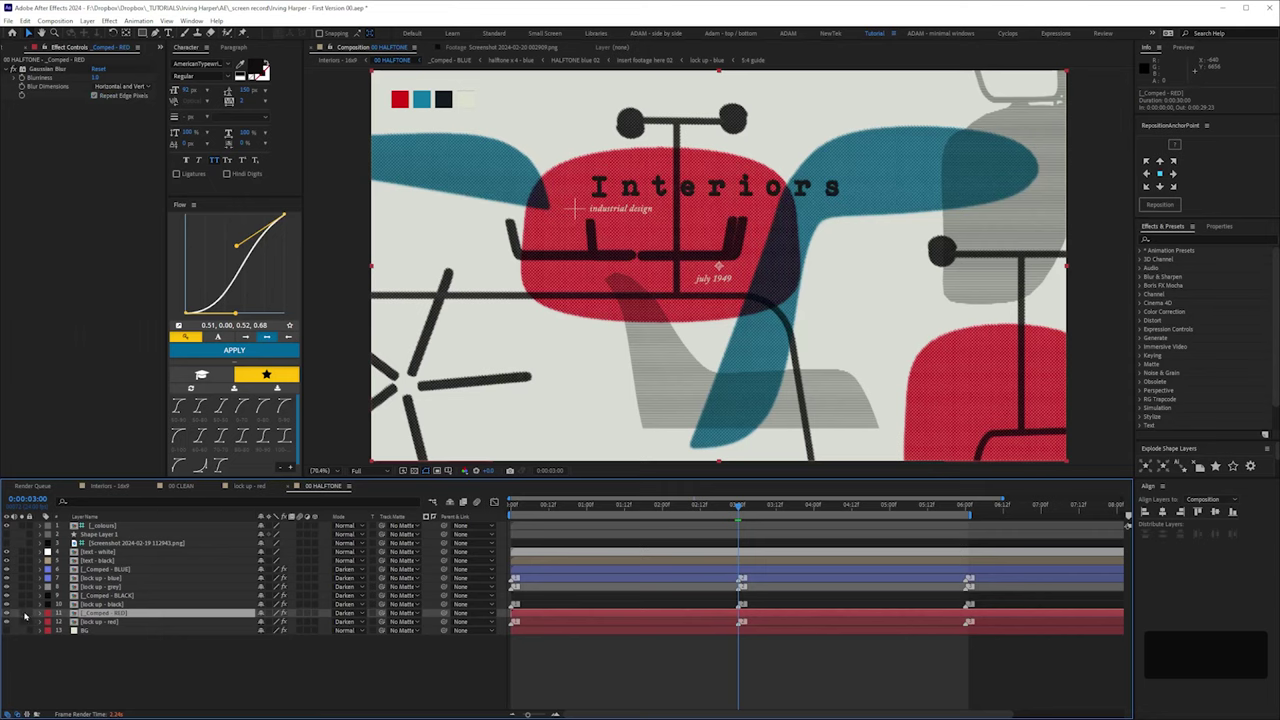
left_click(23, 614)
left_click(23, 614)
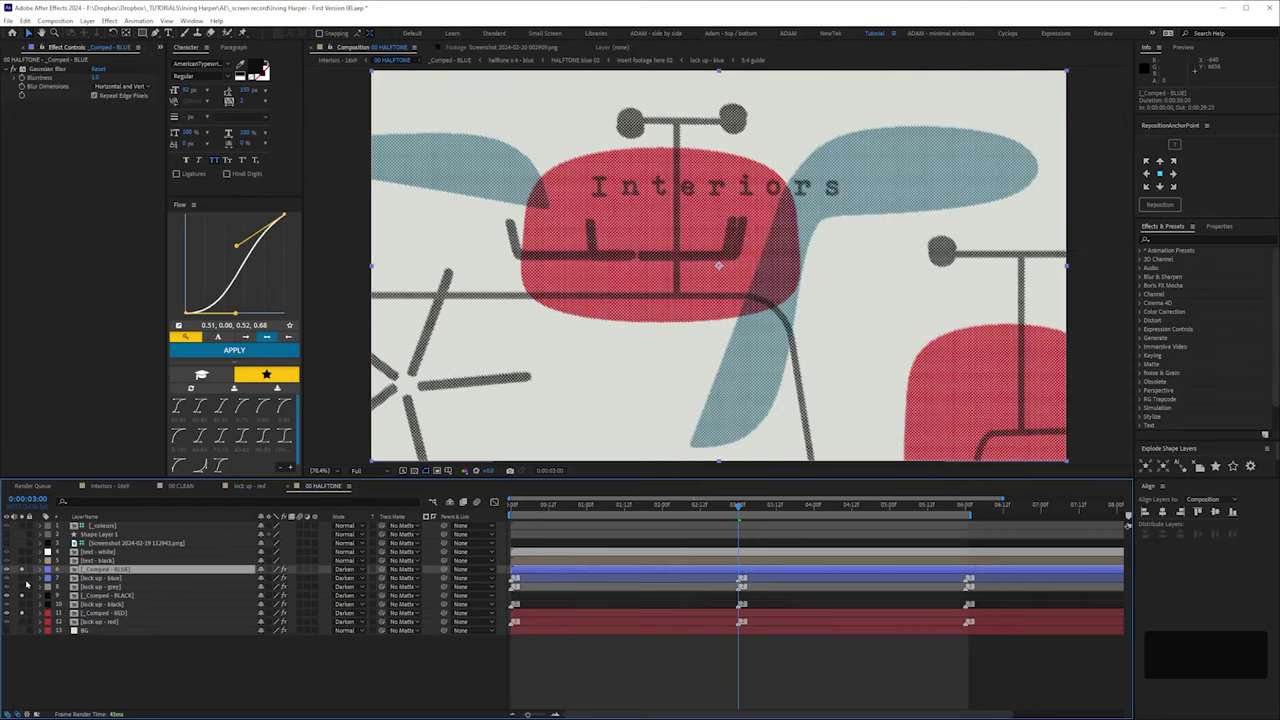
left_click(23, 612)
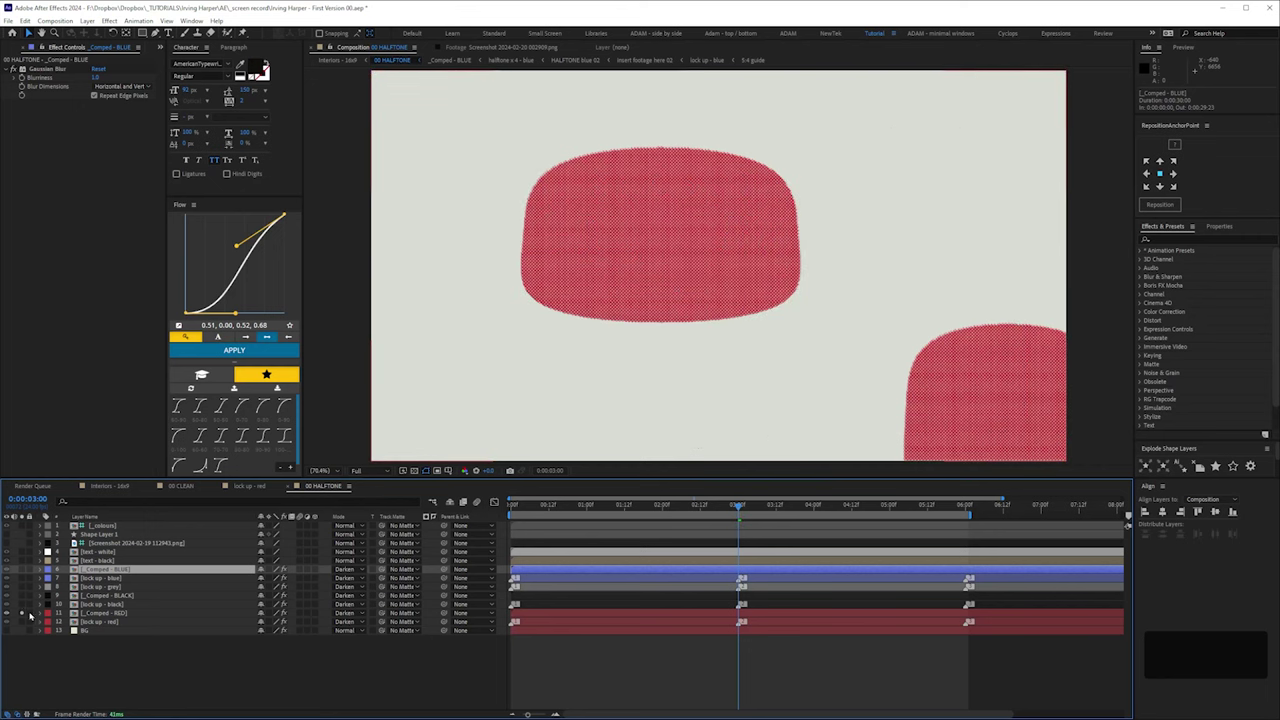
double_click(111, 614)
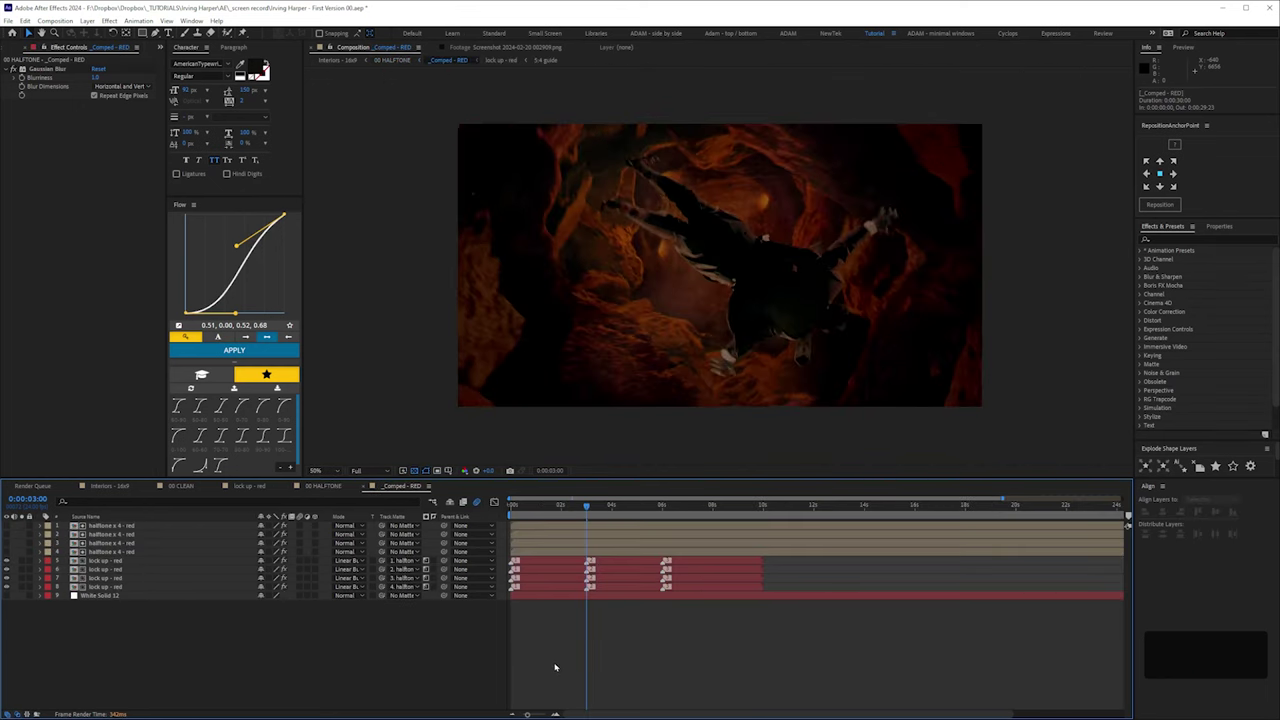
double_click(136, 552)
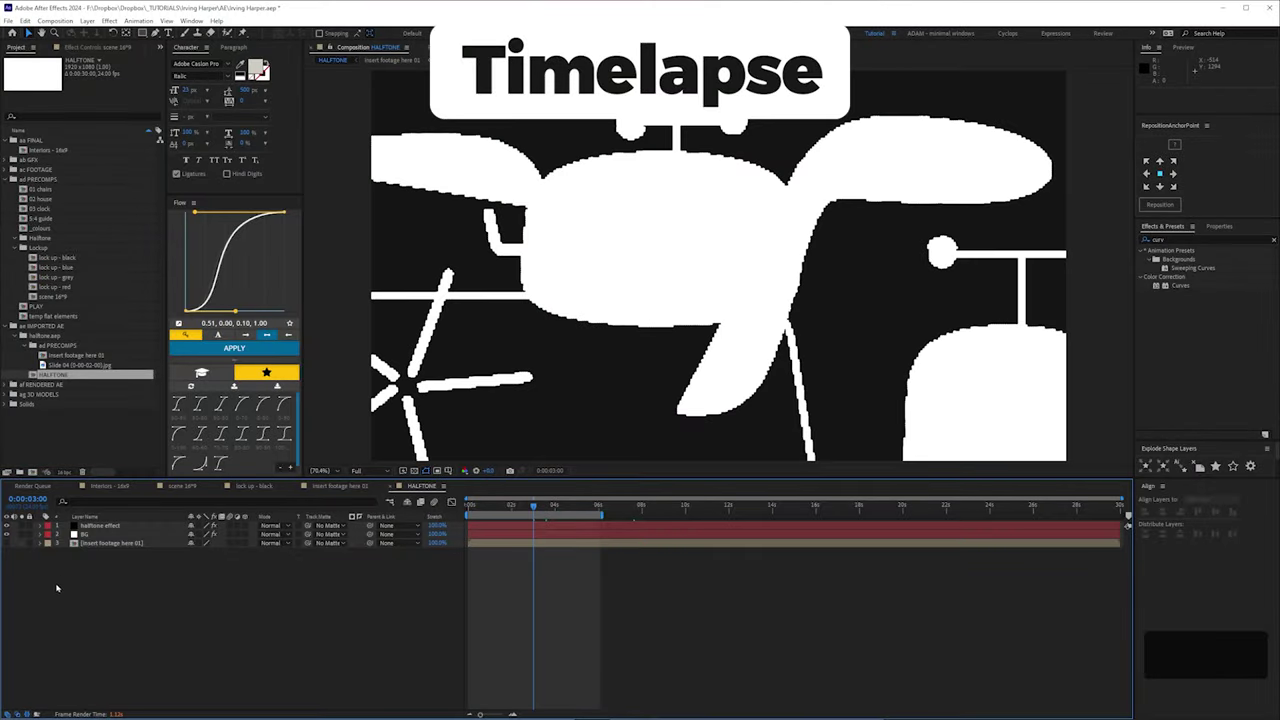
Step: Paste the lock up - blue layer into the Insert footage here 01 comp and reveal its scale
key("Return")
key("Left")
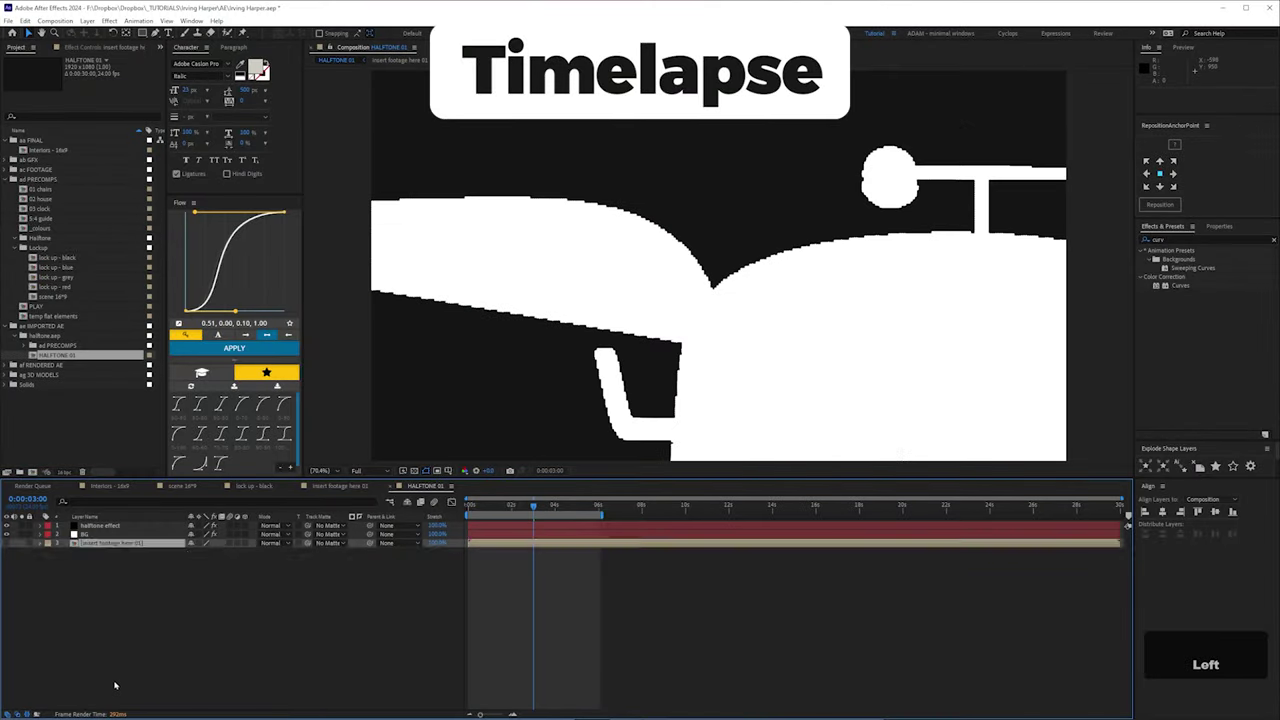
key("ctrl+c")
key("ctrl+v")
key("s")
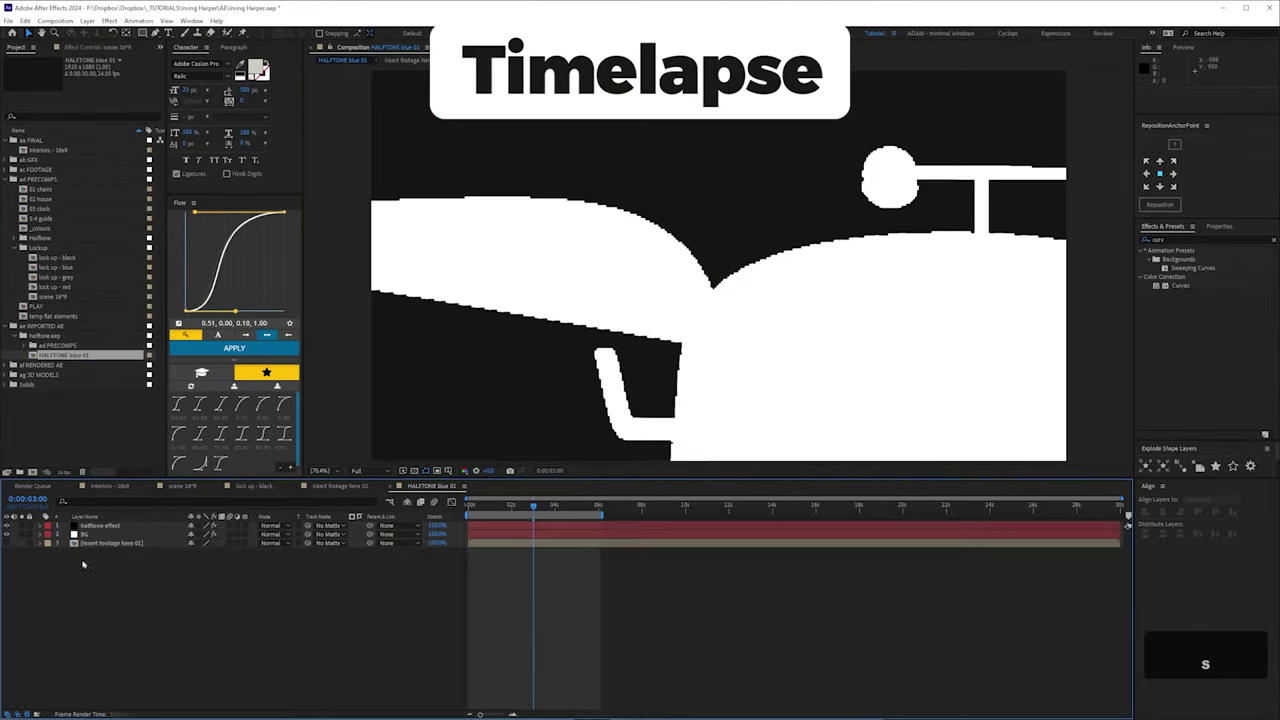
Step: In the HALFTONE comp, view the chairs at 100% and collapse the lens blur settings
key("Left")
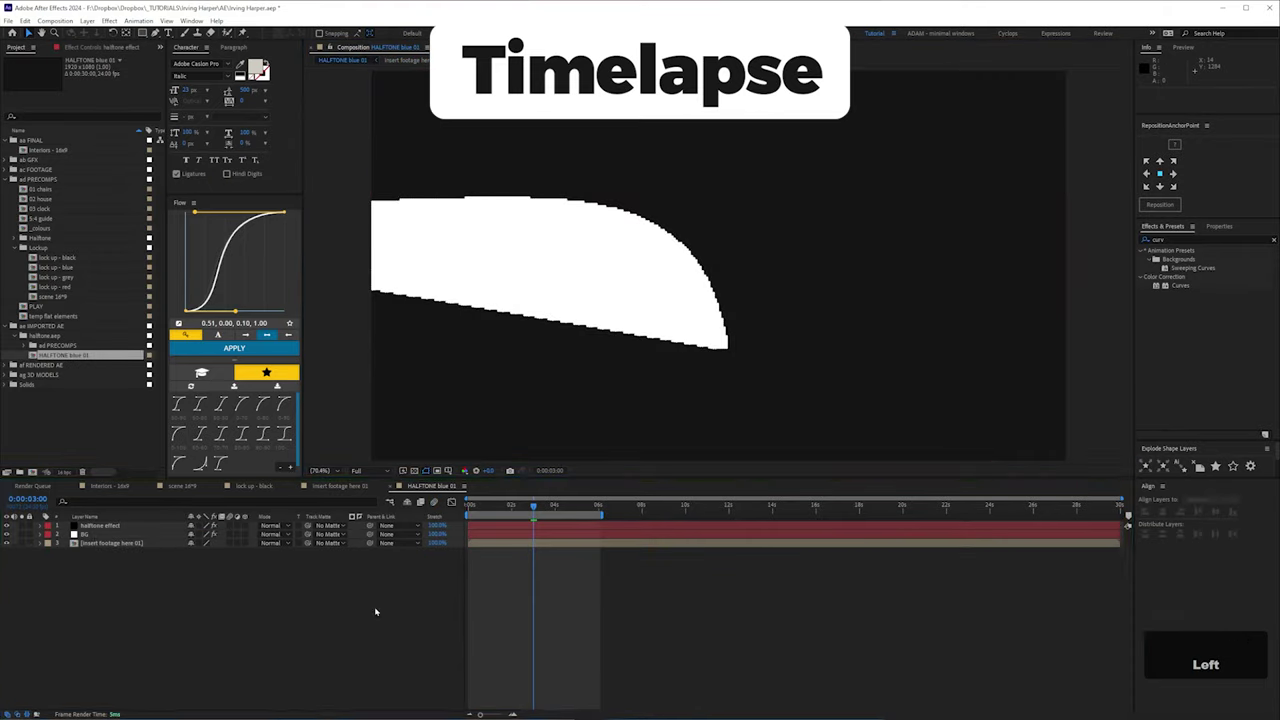
key("Left")
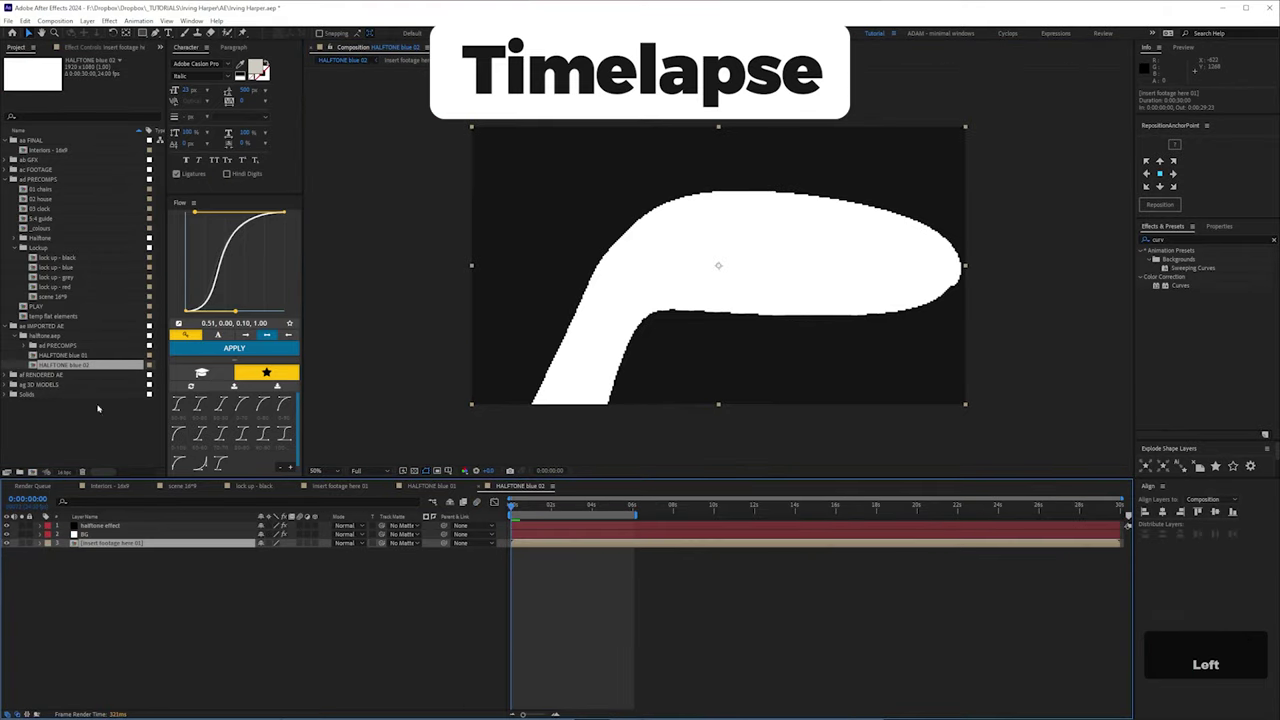
key("/")
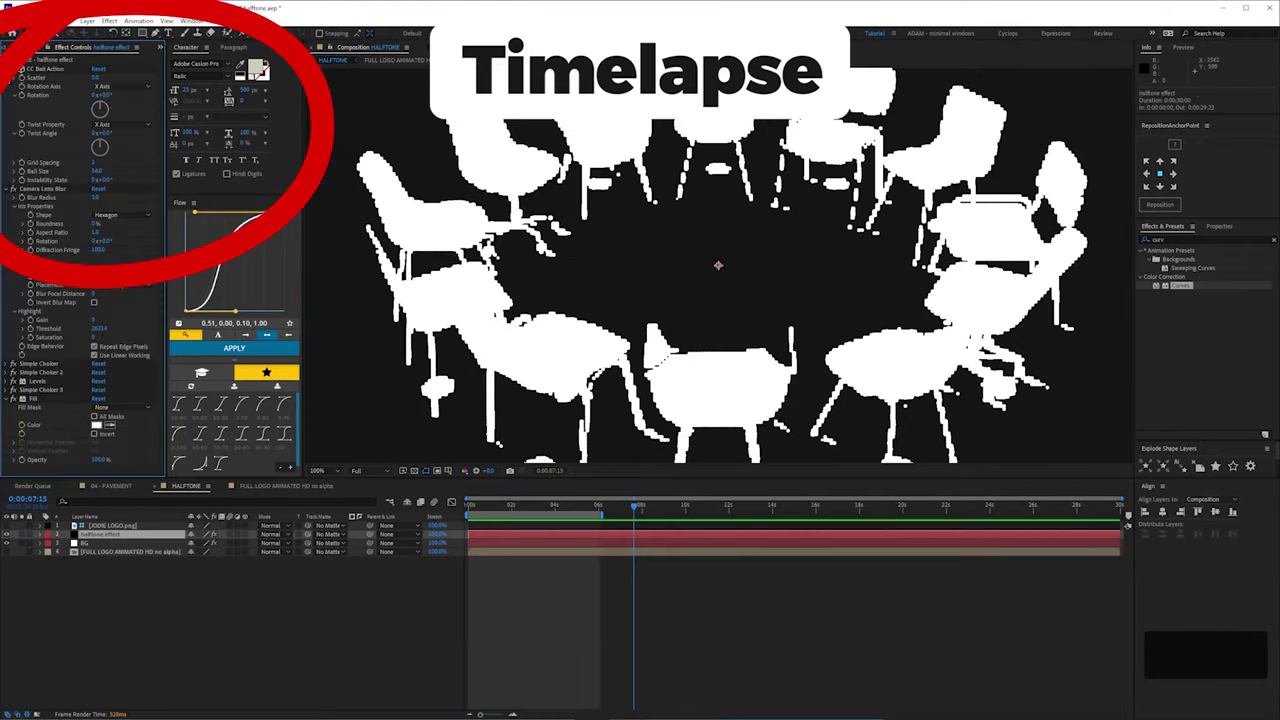
key("Return")
key("KP_5")
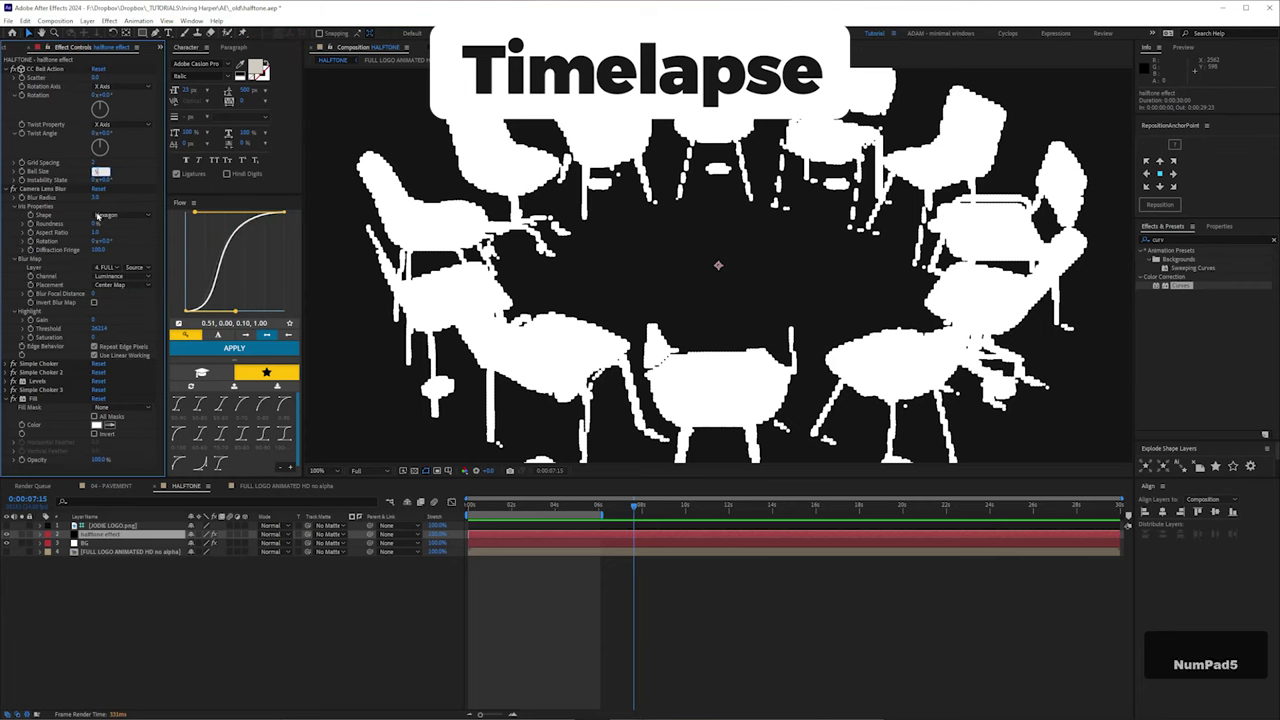
left_click(14, 188)
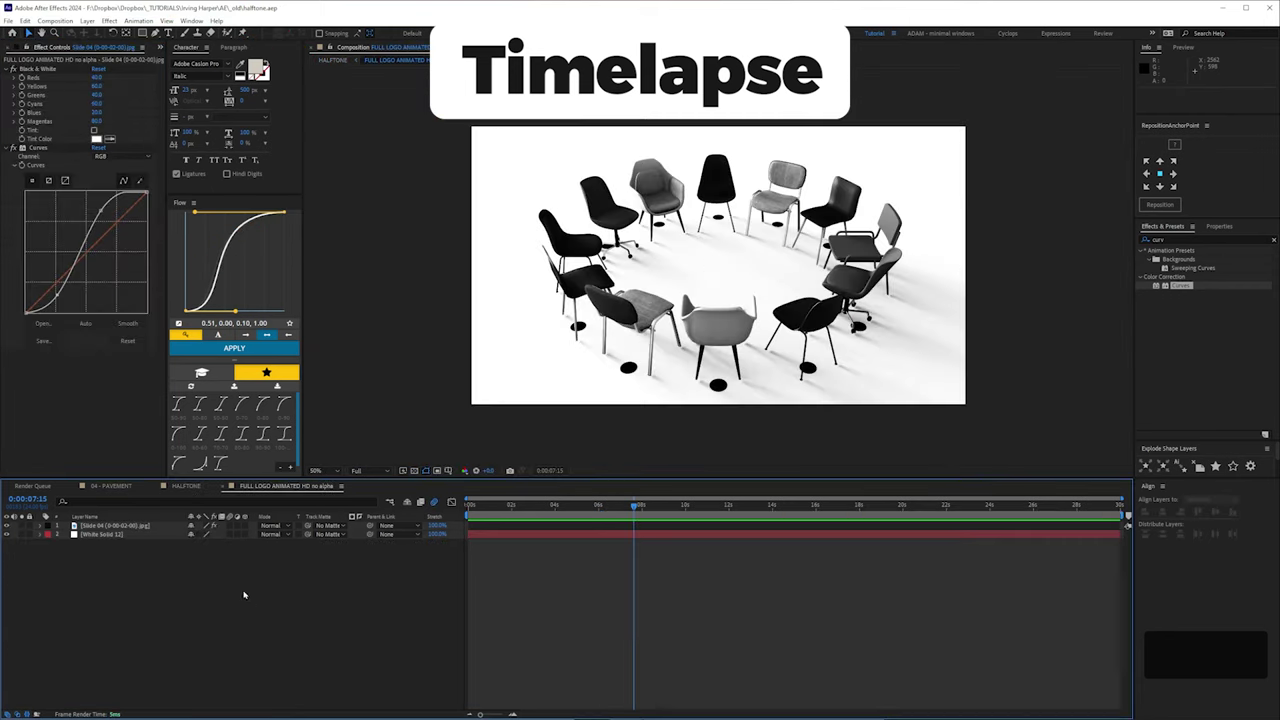
Step: Create a halftone x 4 - blue comp containing the four HALFTONE blue layers
double_click(62, 364)
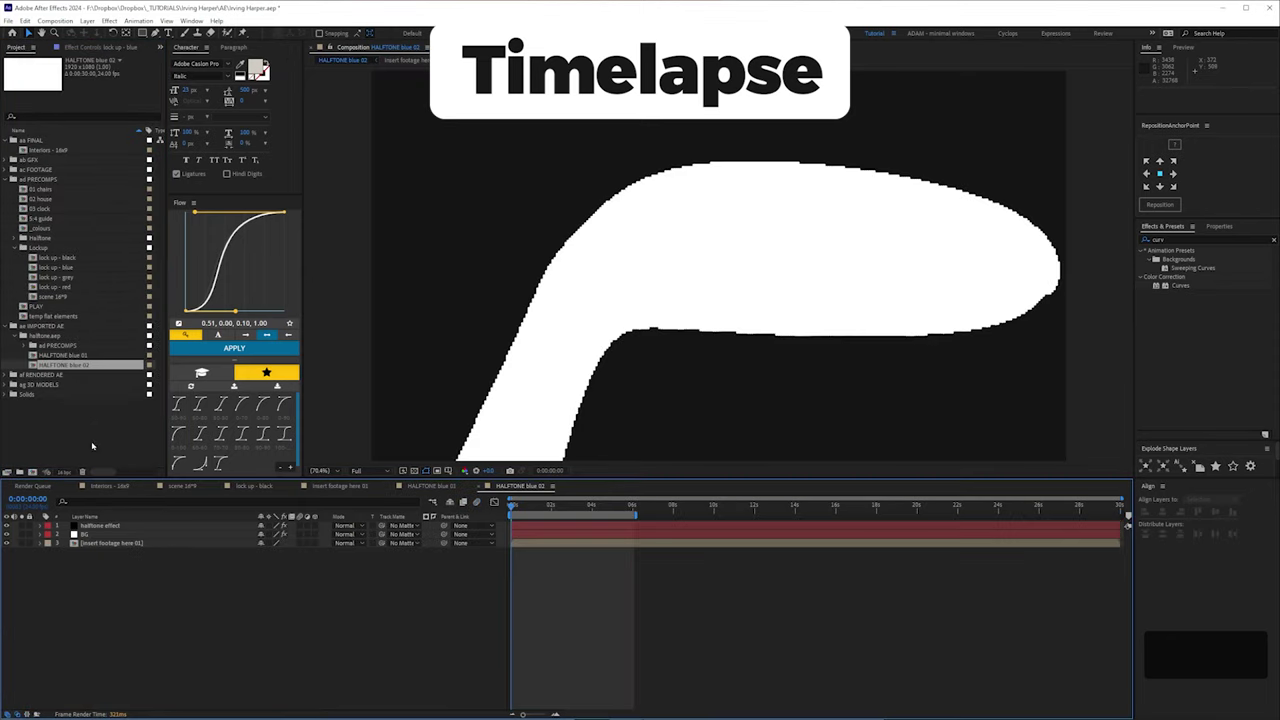
left_click(100, 545)
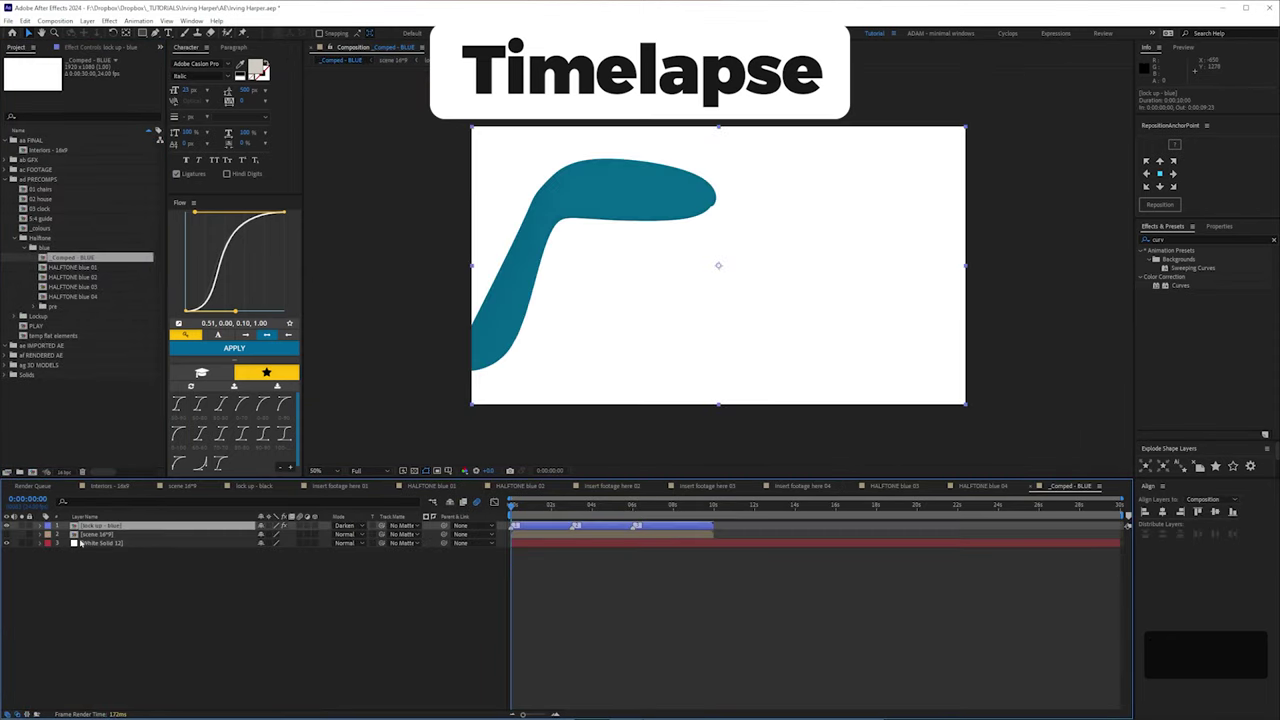
left_click(95, 363)
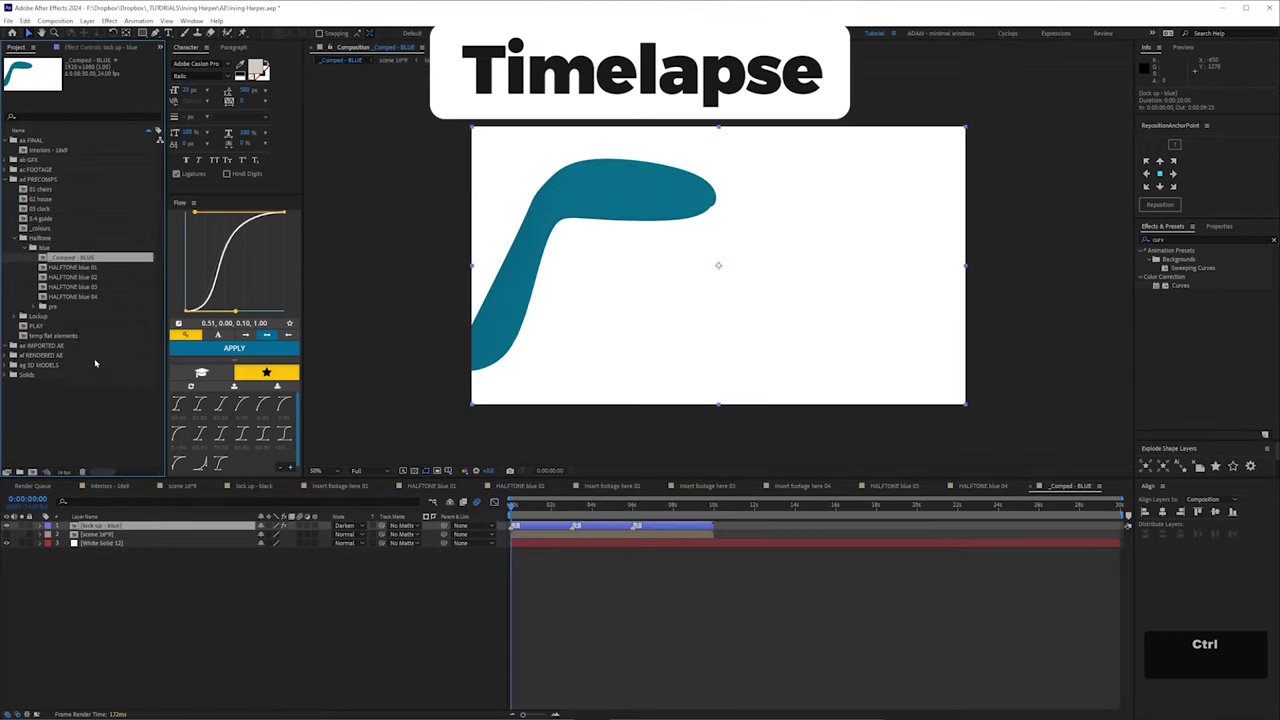
type("halftone x 4 - blue")
key("Return")
left_click_drag(72, 276, 100, 530)
key("s")
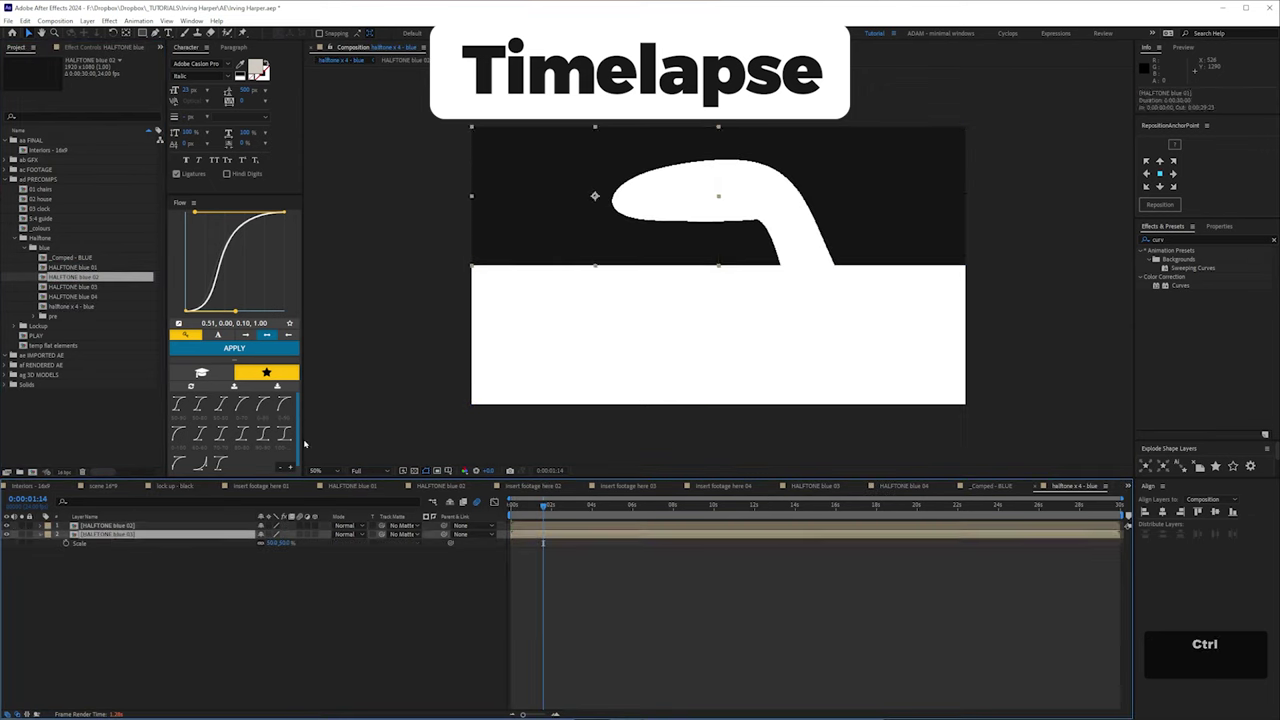
Step: Add the lock up - blue shape above the blue halftones and play back the comps
key("=")
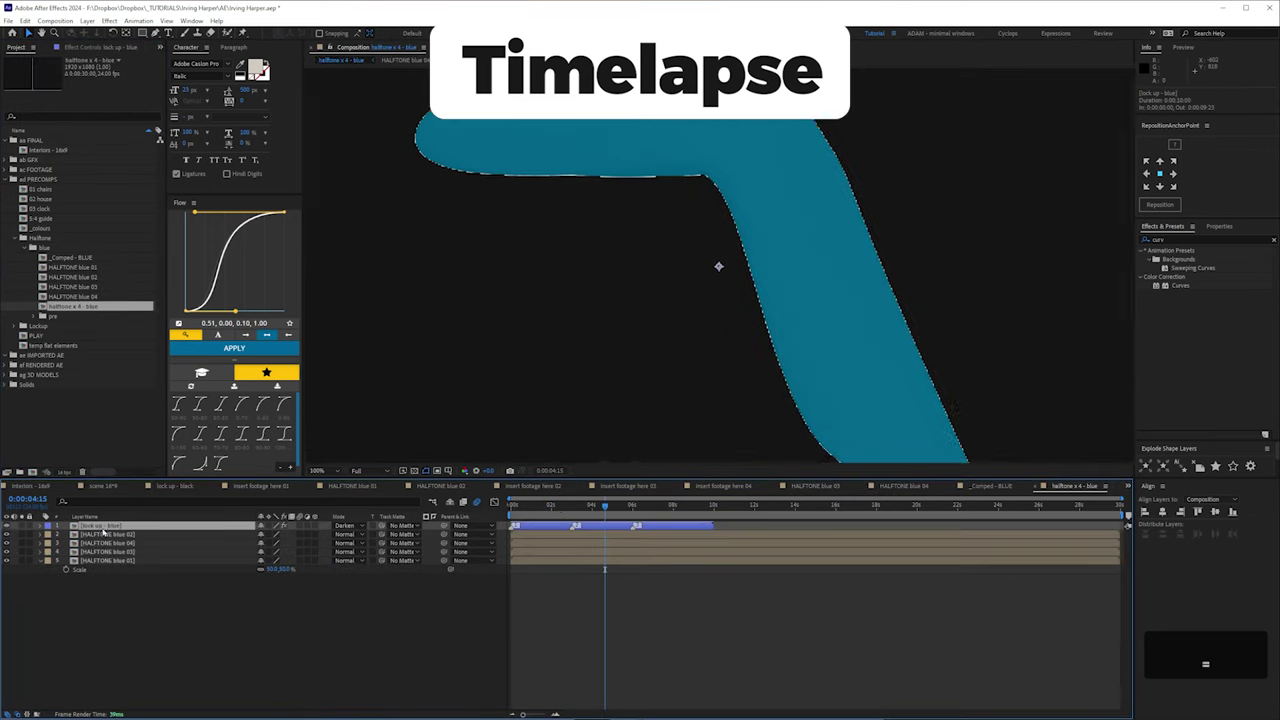
key("space")
key("Left")
double_click(85, 326)
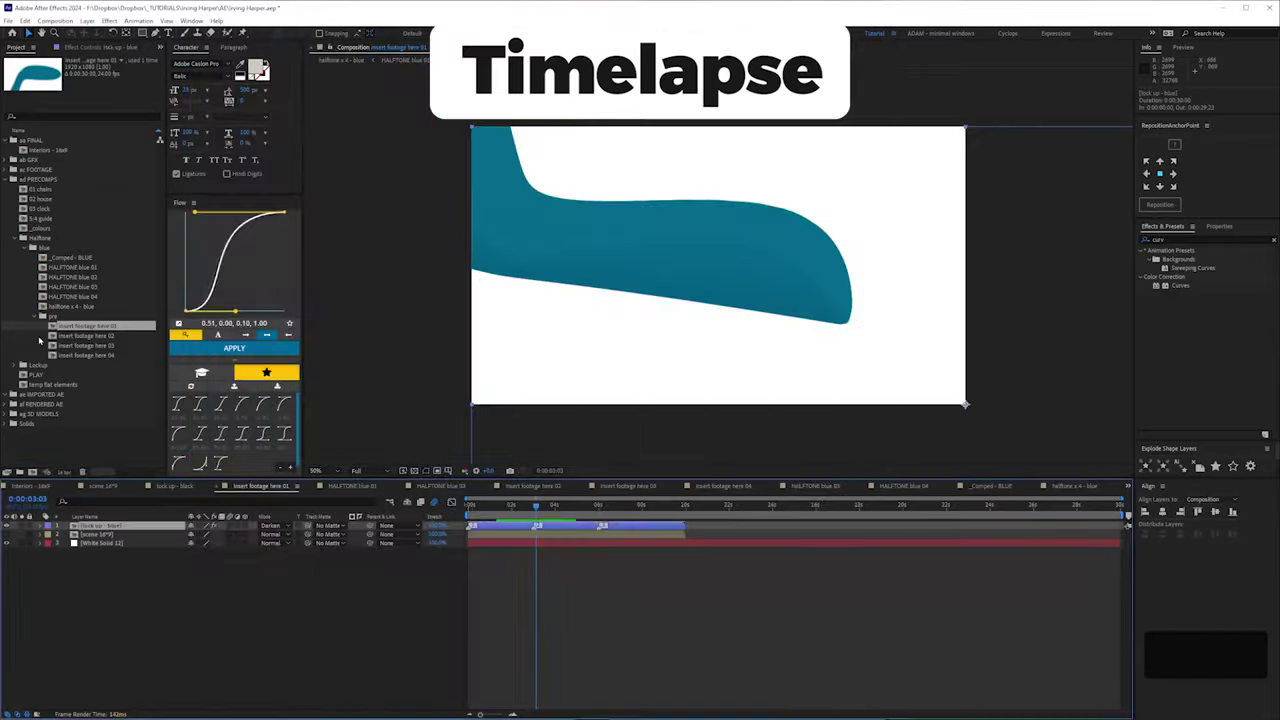
key("Left")
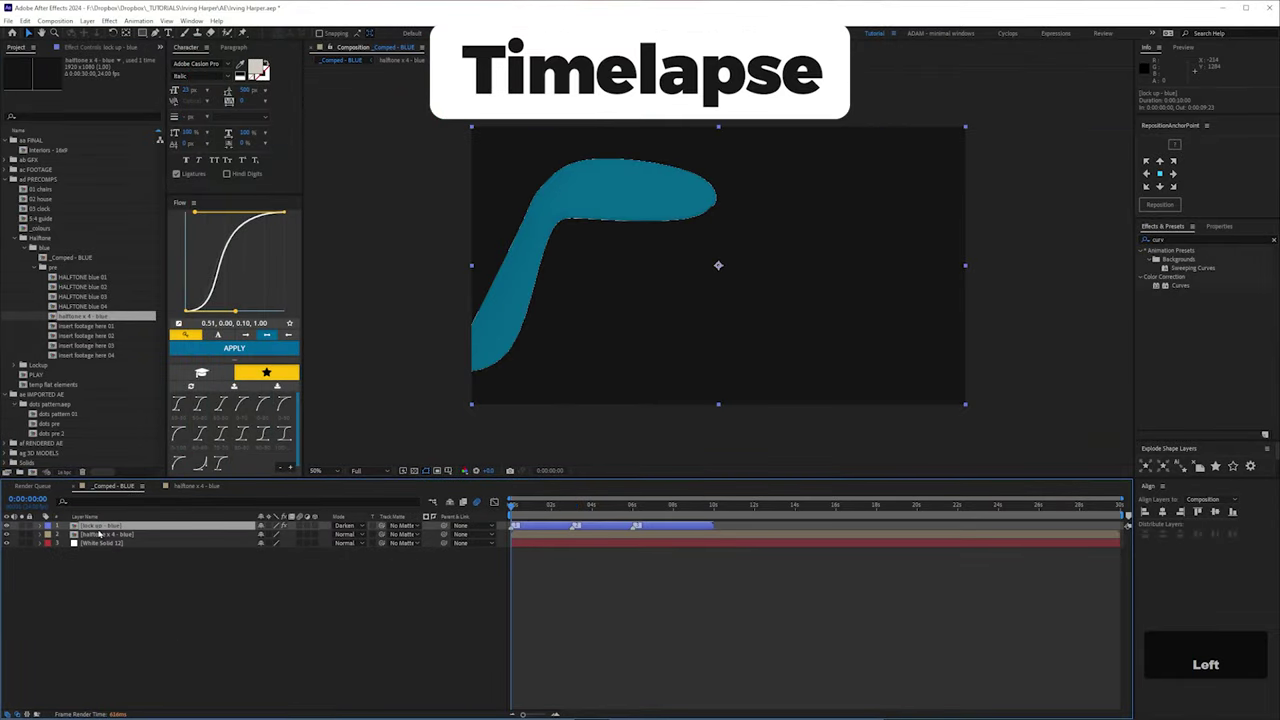
key("space")
key("Left")
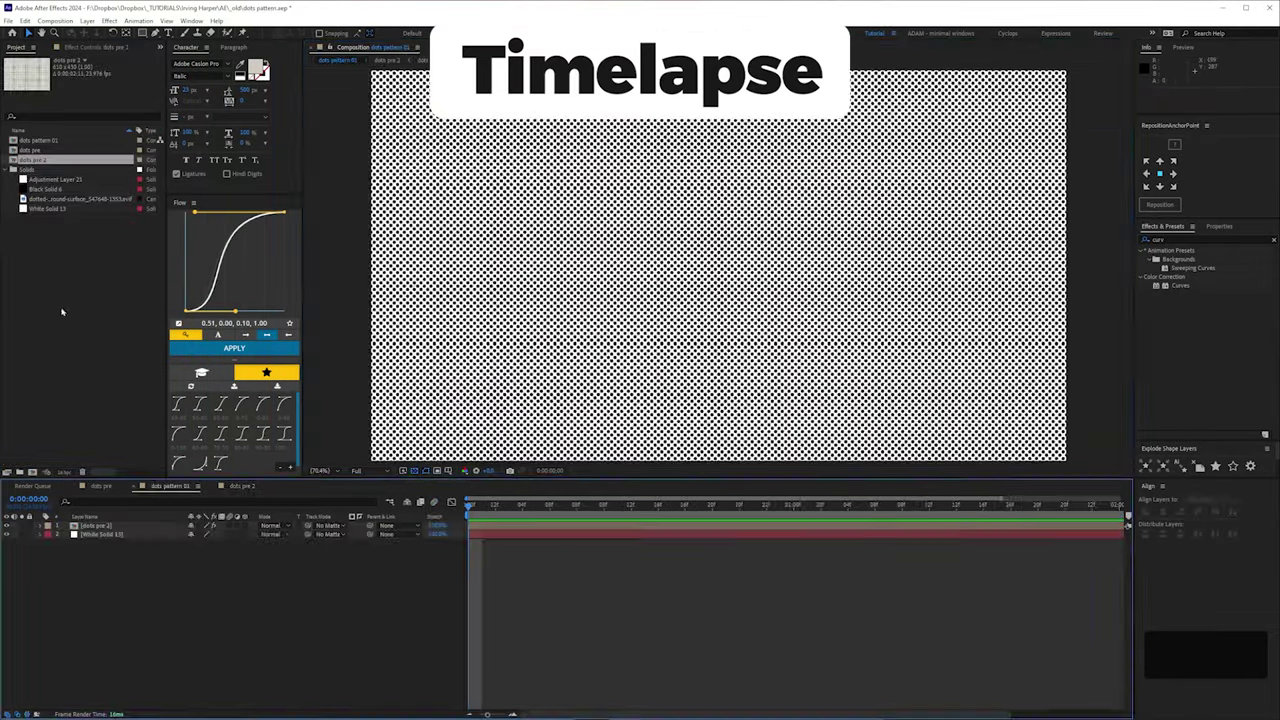